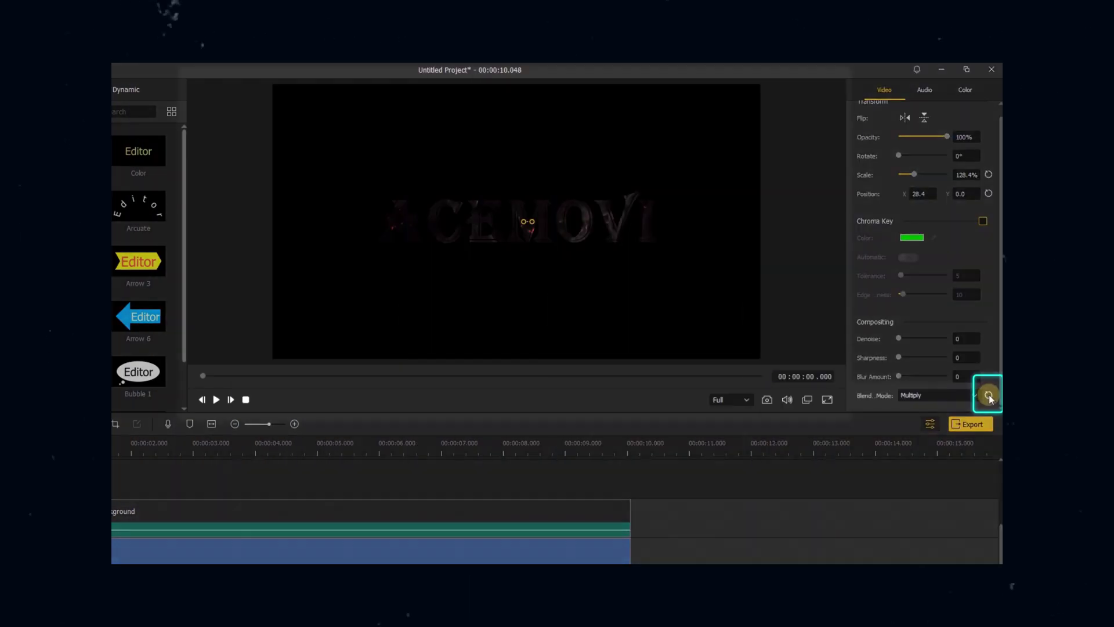
# Set the title's Blend Mode back to Normal and mark the beats along the first Get Ready clip
pyautogui.click(989, 396)
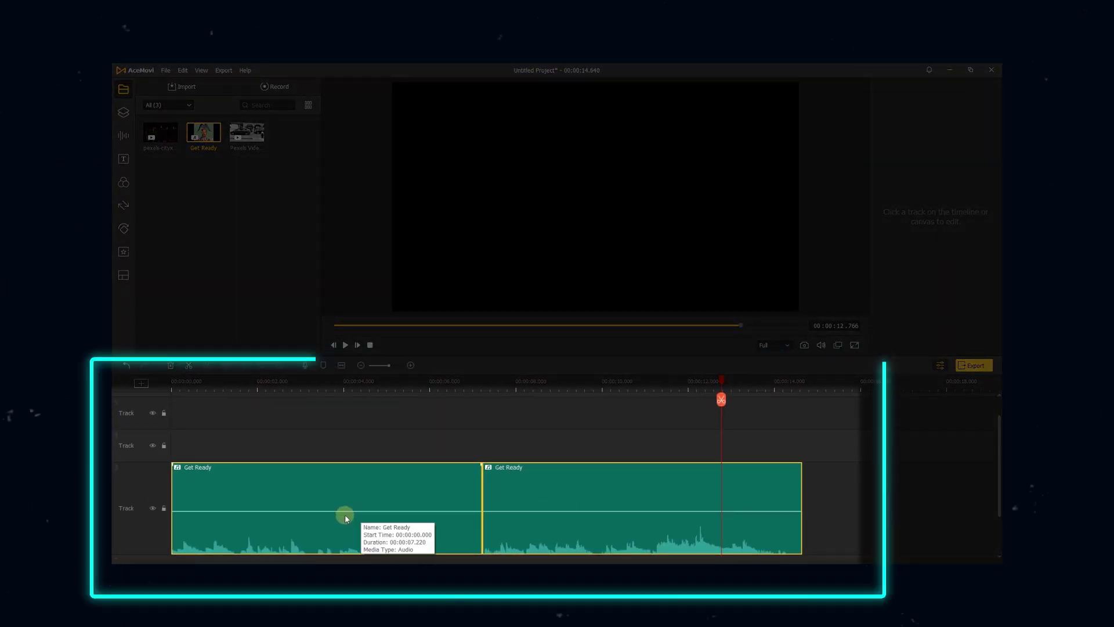
pyautogui.scroll(-1, 345, 515)
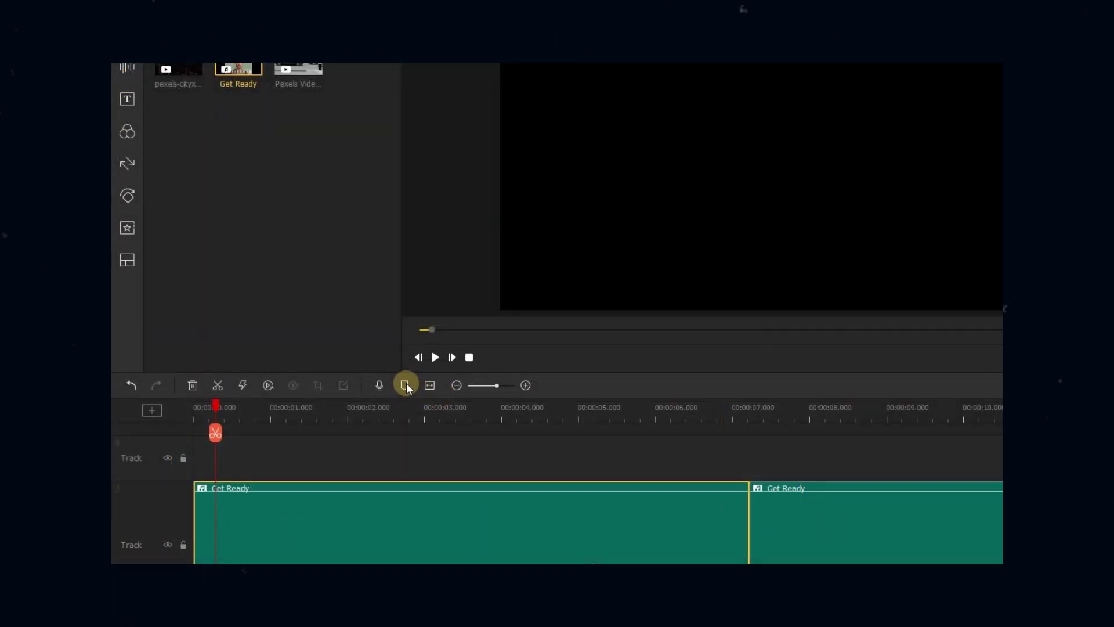
pyautogui.click(324, 365)
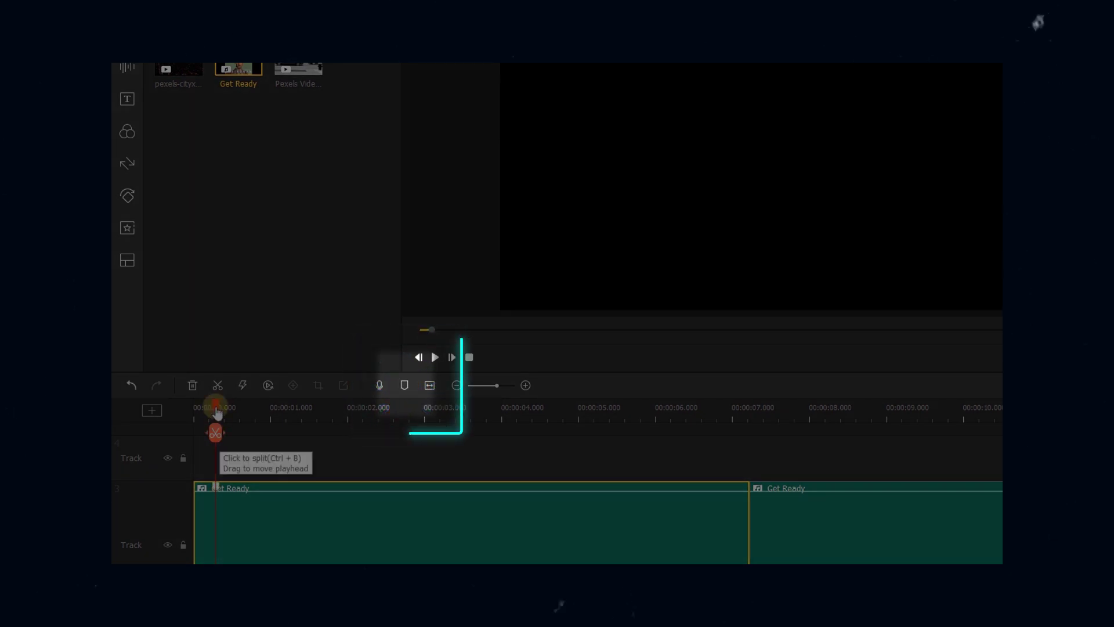
pyautogui.moveTo(216, 414)
pyautogui.mouseDown()
pyautogui.moveTo(270, 415)
pyautogui.moveTo(408, 452)
pyautogui.moveTo(388, 457)
pyautogui.mouseUp()
pyautogui.click(405, 385)
pyautogui.click(404, 385)
pyautogui.click(404, 385)
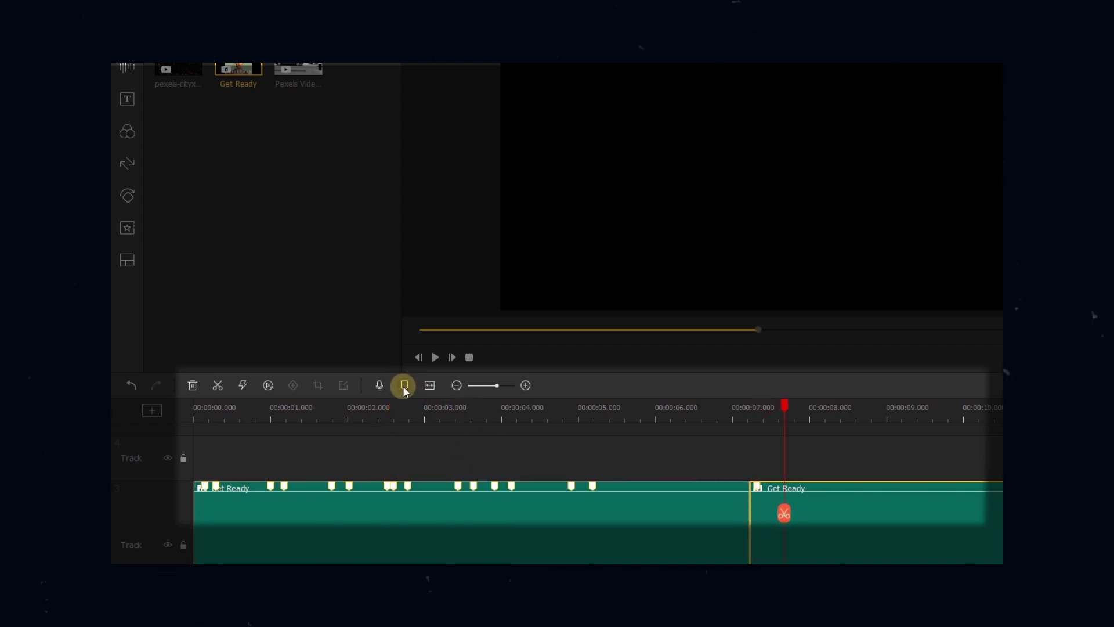
pyautogui.click(405, 386)
pyautogui.click(404, 385)
# Add markers at the beats along the second Get Ready music clip
pyautogui.click(405, 387)
pyautogui.moveTo(851, 531); pyautogui.dragTo(918, 543)
pyautogui.click(405, 387)
pyautogui.click(405, 387)
pyautogui.click(405, 387)
pyautogui.click(404, 388)
pyautogui.moveTo(919, 544); pyautogui.dragTo(972, 550)
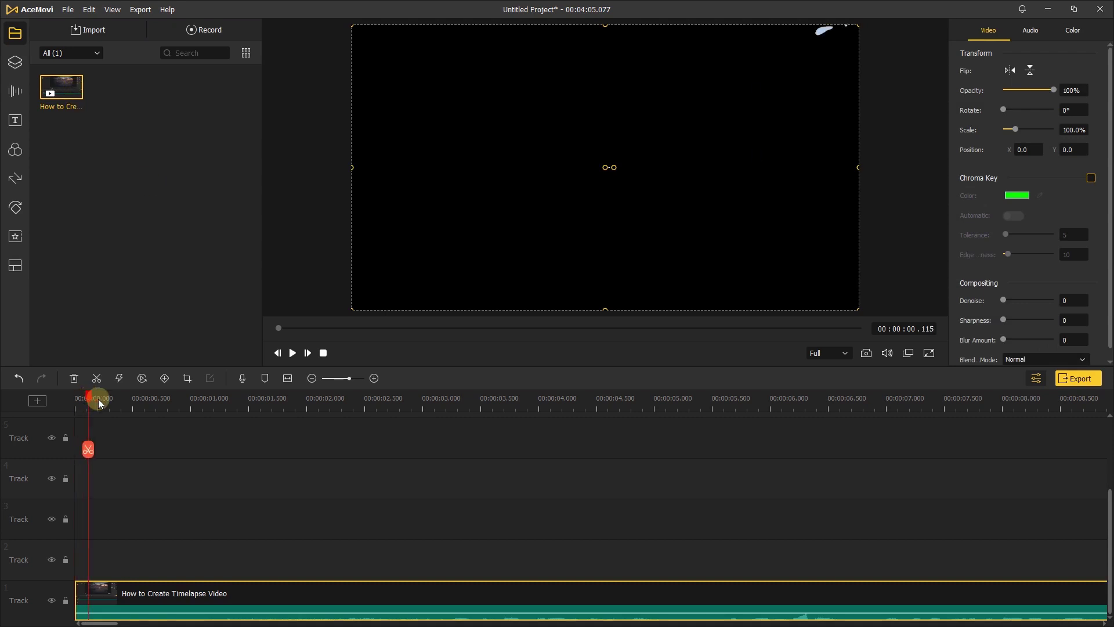
# Split the timelapse clip at 30 s, delete the first part, and move the rest to the timeline start
pyautogui.moveTo(99, 403); pyautogui.dragTo(256, 399)
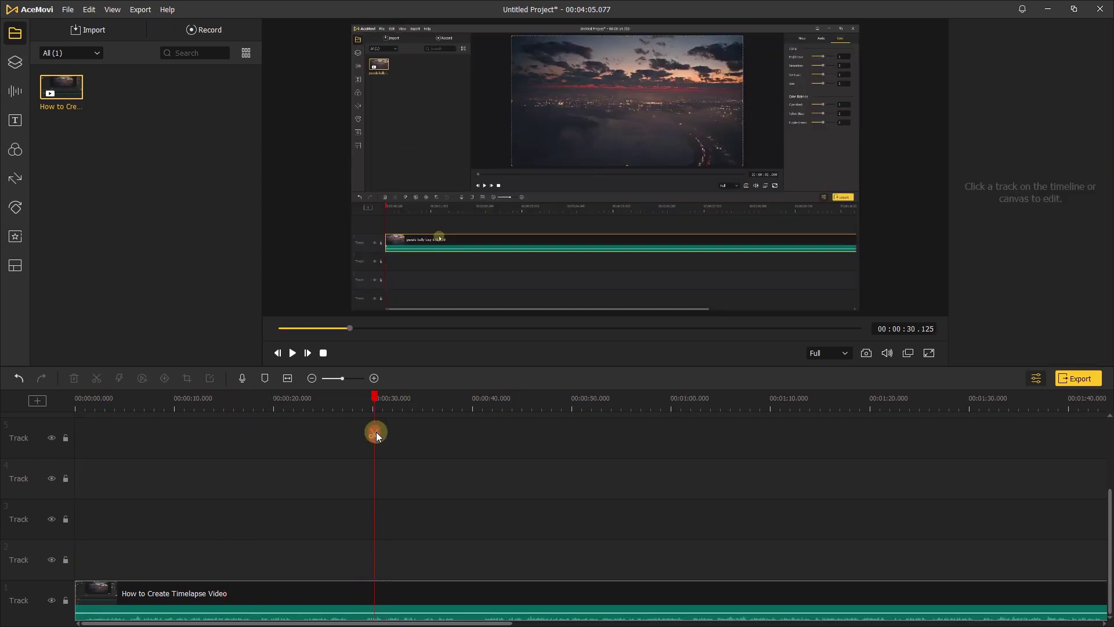
pyautogui.click(375, 591)
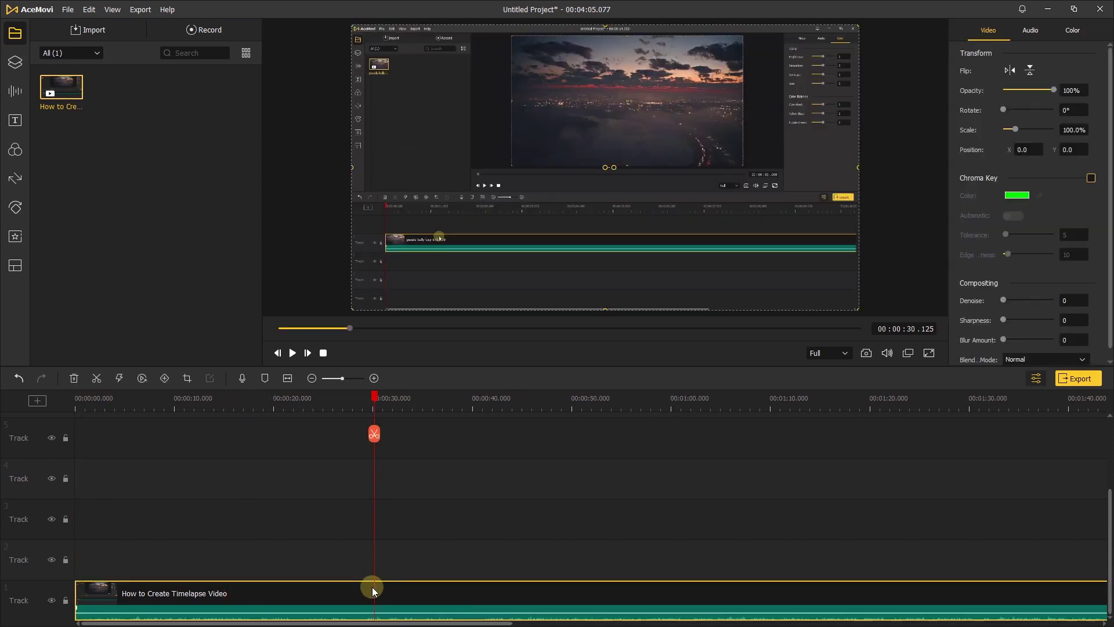
pyautogui.click(374, 434)
pyautogui.click(352, 599)
pyautogui.press('Delete')
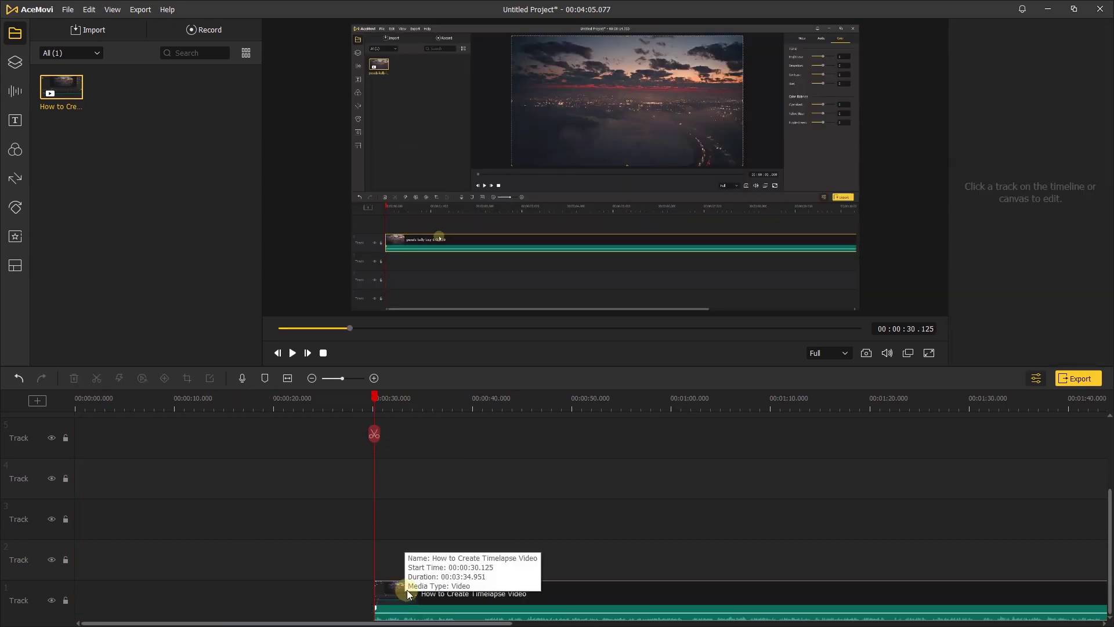
pyautogui.moveTo(408, 593); pyautogui.dragTo(64, 592)
# Cut the clip to its first 6 seconds and add a marker at 1.159 s
pyautogui.click(558, 453)
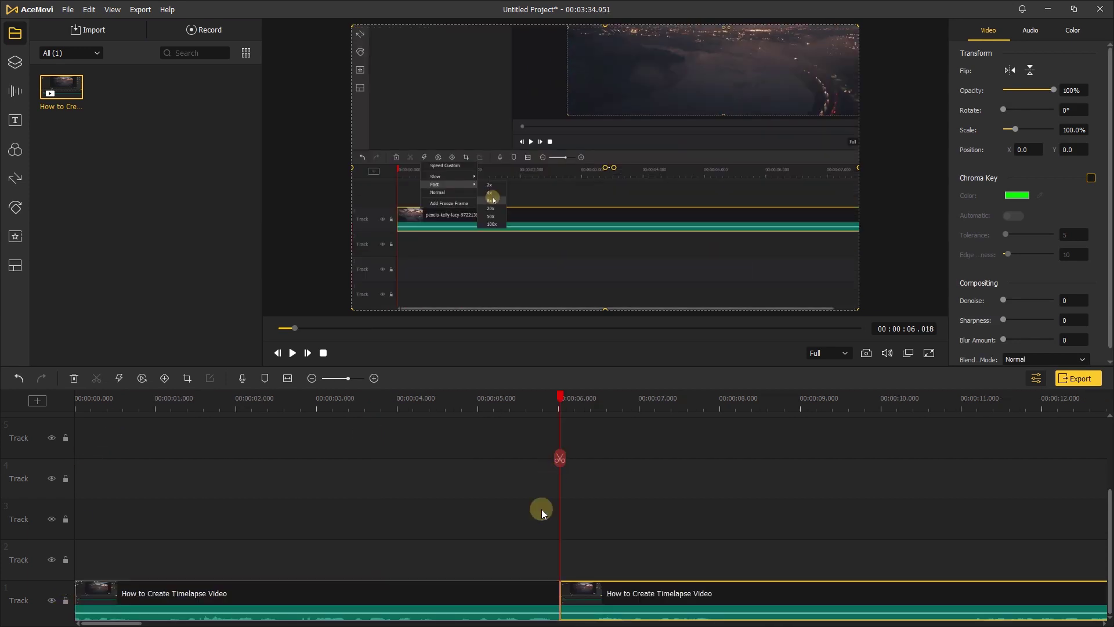
pyautogui.press('Delete')
pyautogui.moveTo(72, 398); pyautogui.dragTo(170, 399)
pyautogui.click(266, 379)
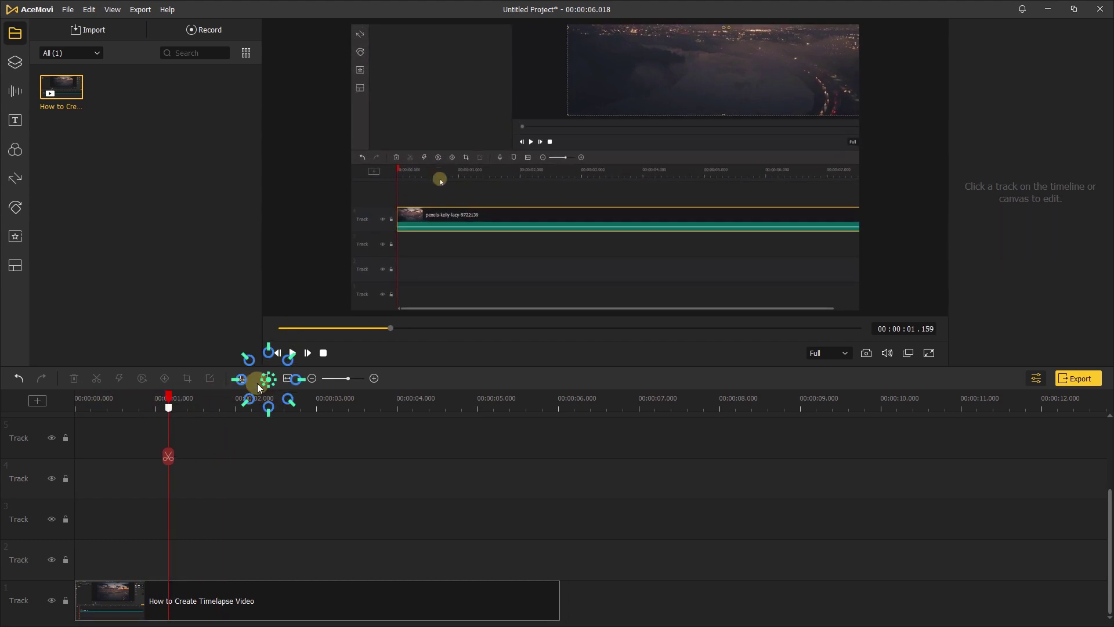
# Add a Black background on track 2 at 1.159 s, stretch it to about 3 s, and set opacity 50
pyautogui.click(15, 62)
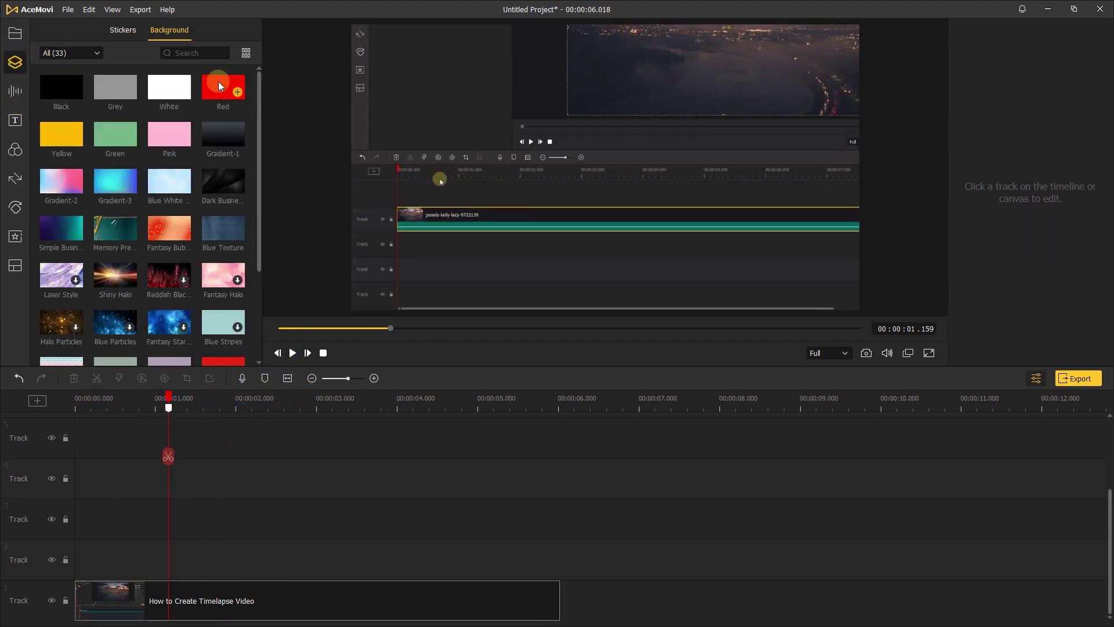
pyautogui.click(74, 95)
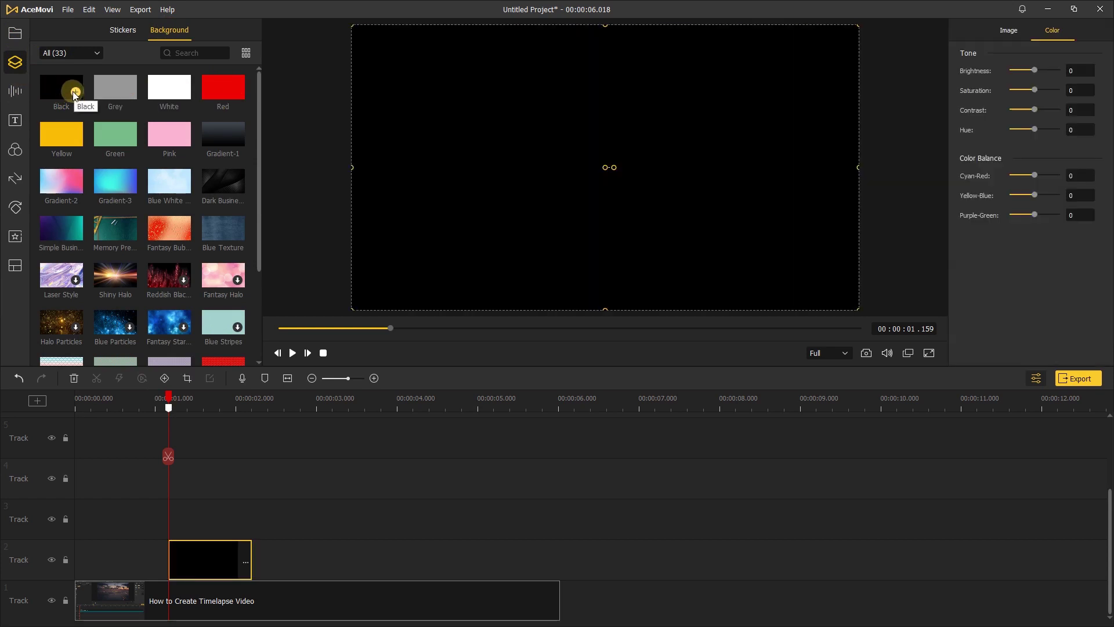
pyautogui.moveTo(249, 552); pyautogui.dragTo(410, 557)
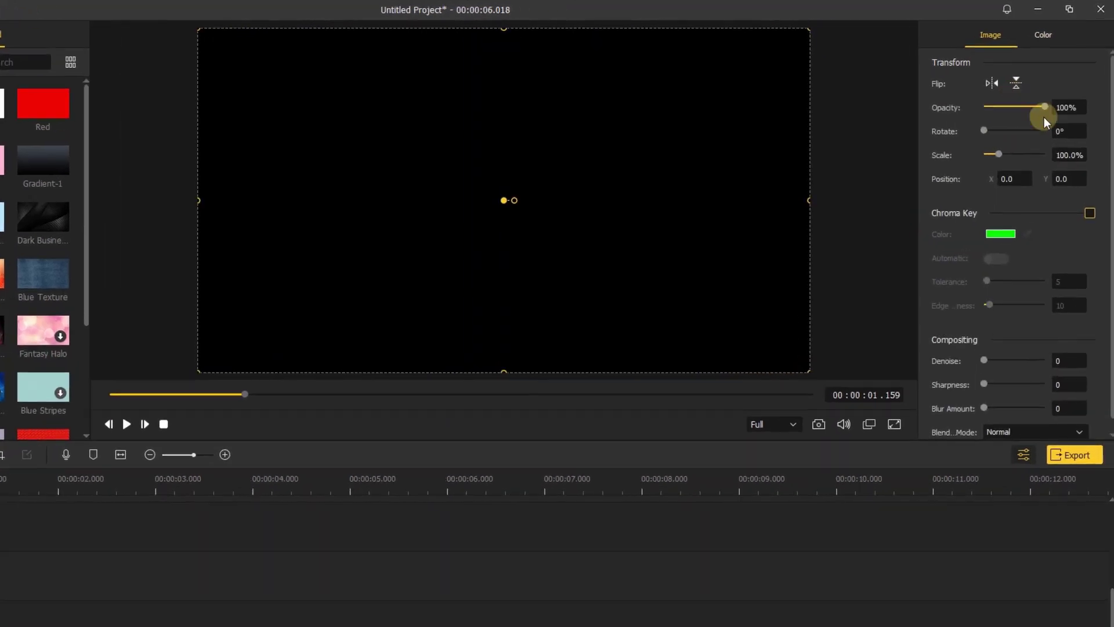
pyautogui.moveTo(1045, 107); pyautogui.dragTo(1013, 108)
pyautogui.click(1074, 108)
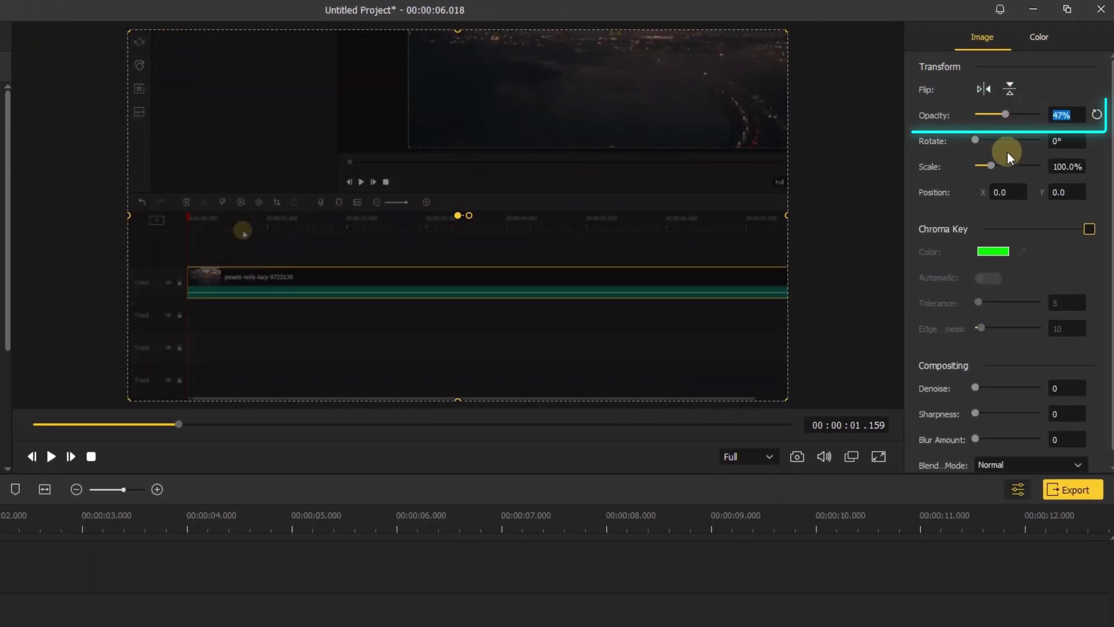
pyautogui.write('50')
pyautogui.press('Return')
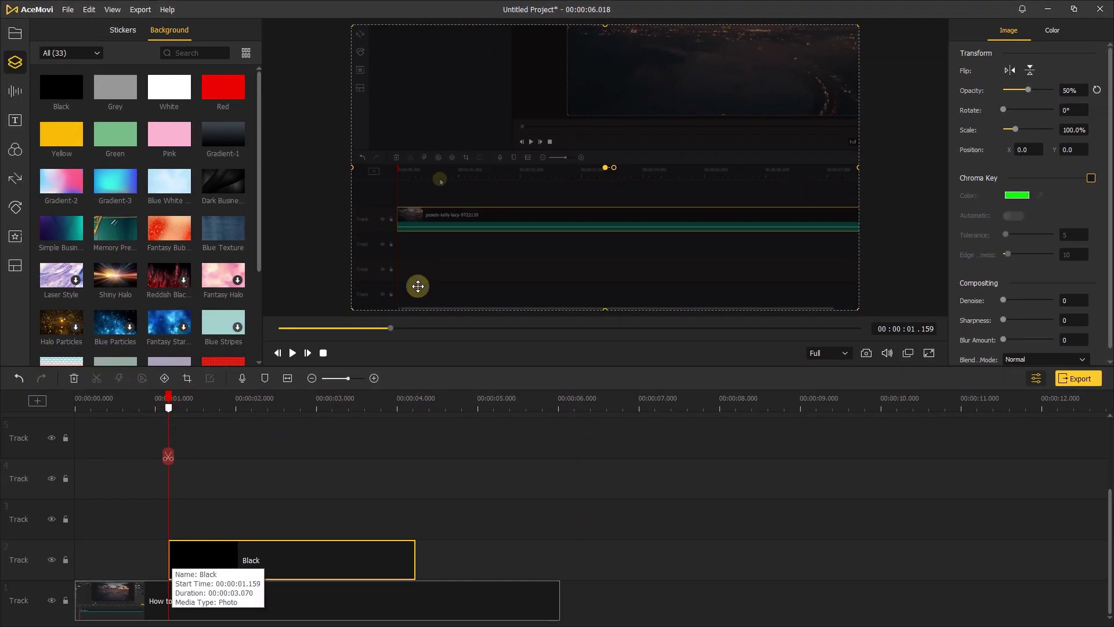
# Shrink the black layer to a top strip and paste an aligned copy on track 3, moved lower in the frame
pyautogui.moveTo(605, 310); pyautogui.dragTo(594, 137)
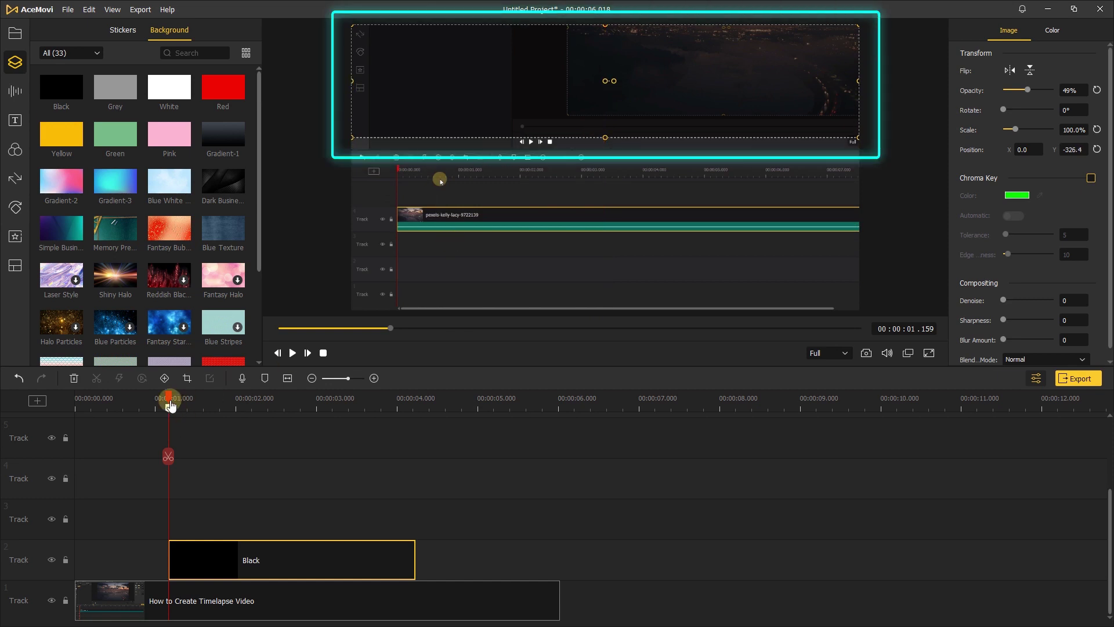
pyautogui.moveTo(168, 401); pyautogui.dragTo(196, 400)
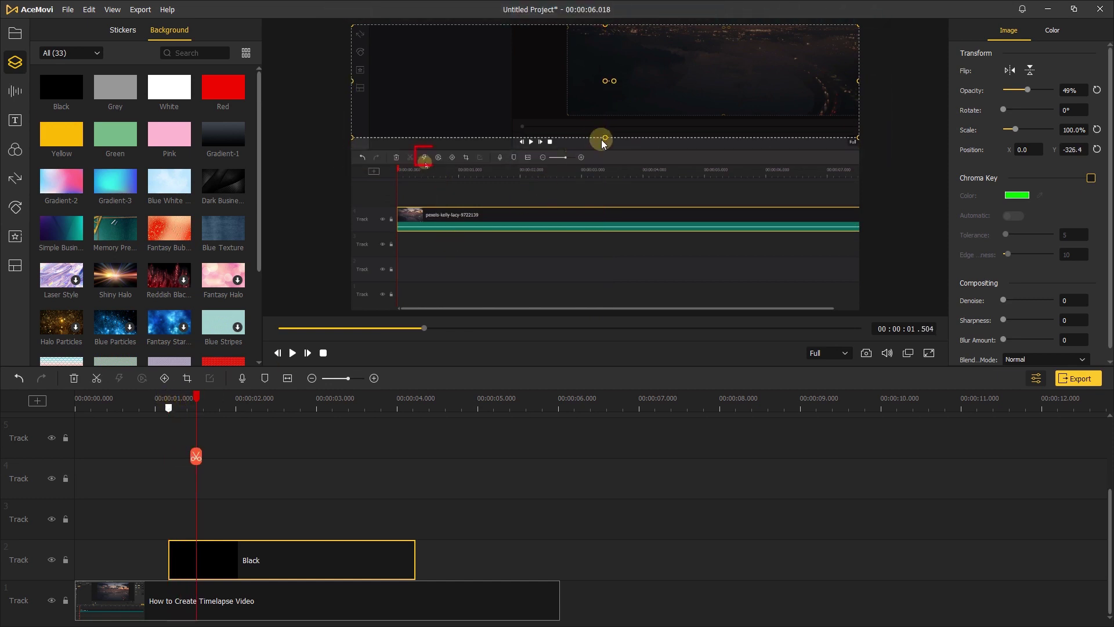
pyautogui.rightClick(181, 548)
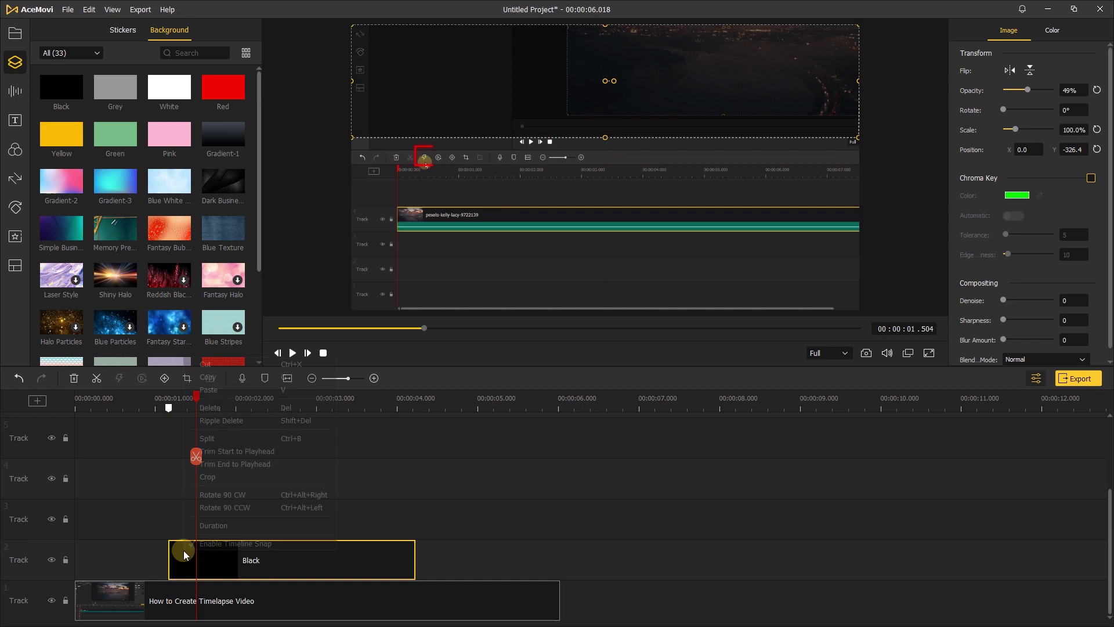
pyautogui.click(209, 376)
pyautogui.rightClick(182, 505)
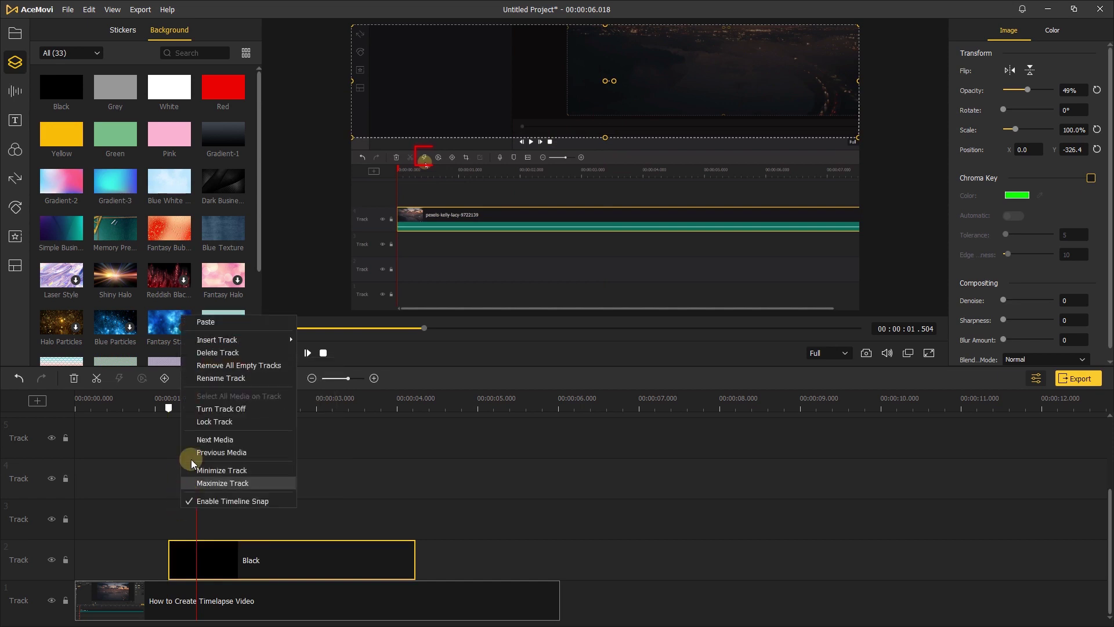
pyautogui.click(216, 320)
pyautogui.moveTo(220, 510); pyautogui.dragTo(214, 514)
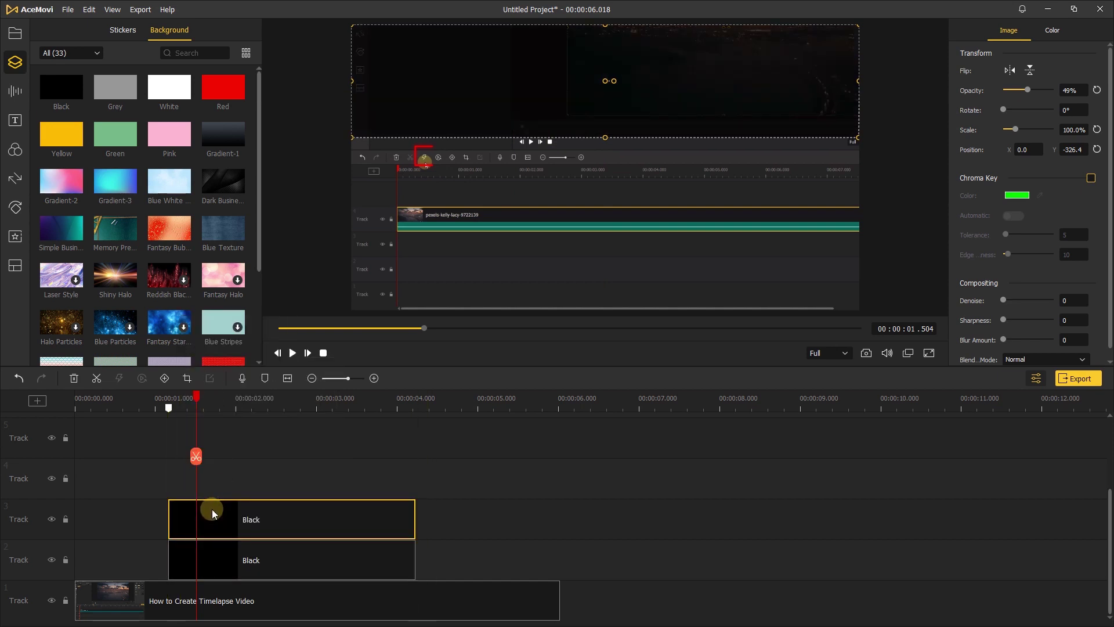
pyautogui.moveTo(606, 79); pyautogui.dragTo(607, 174)
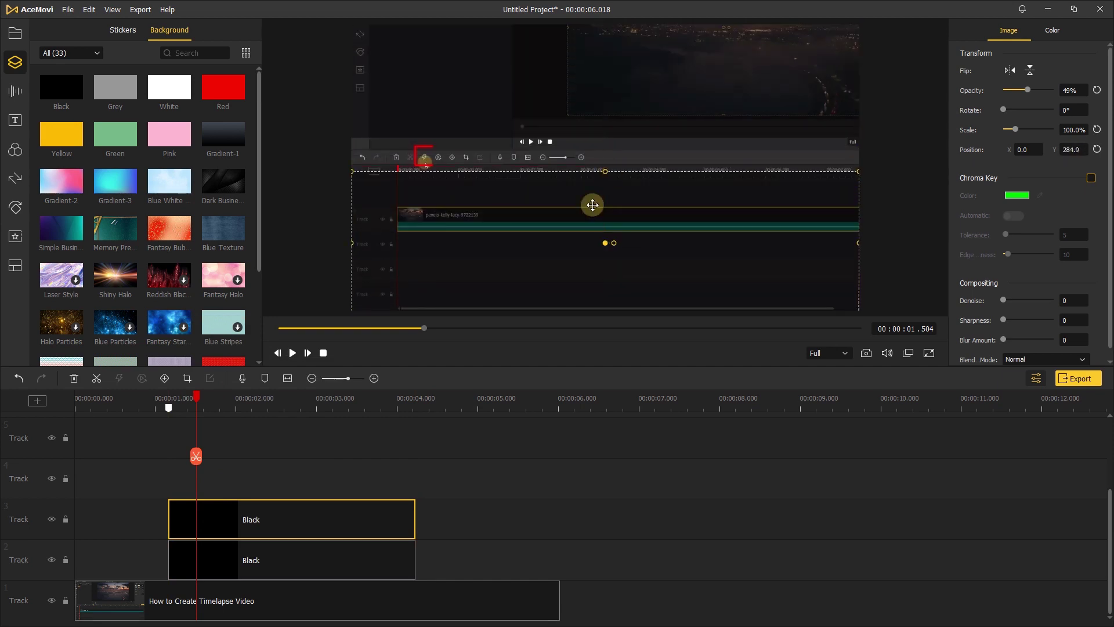
# Paste a third black mask onto track 4, align it, move it up and narrow it from the left
pyautogui.rightClick(186, 487)
pyautogui.click(232, 299)
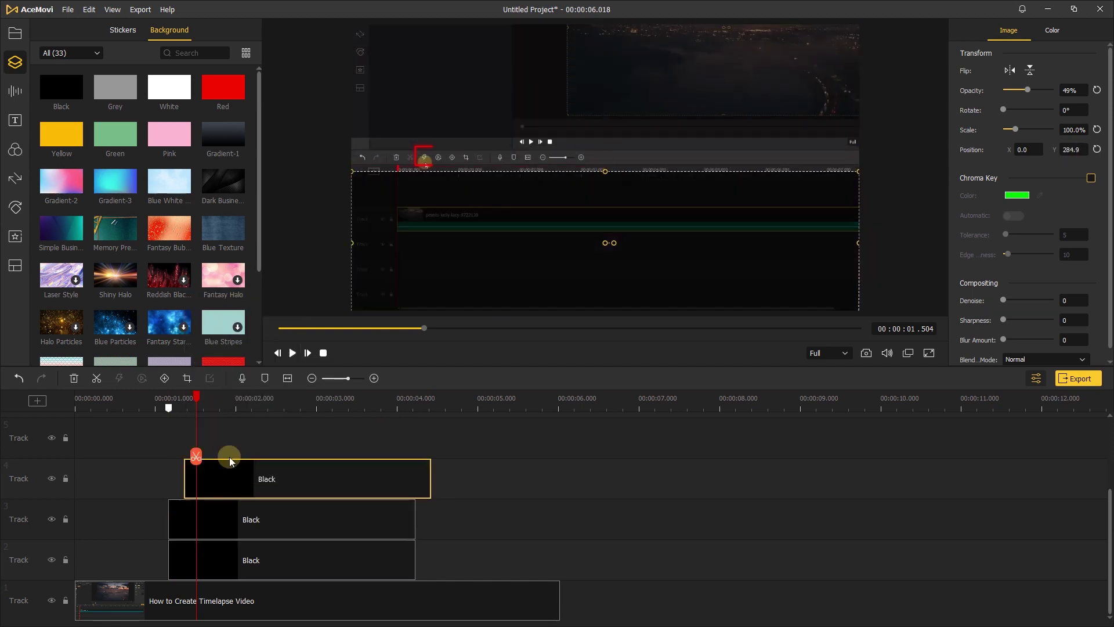
pyautogui.moveTo(229, 461)
pyautogui.mouseDown()
pyautogui.moveTo(219, 477)
pyautogui.moveTo(225, 470)
pyautogui.mouseUp()
pyautogui.moveTo(564, 226); pyautogui.dragTo(615, 167)
pyautogui.moveTo(352, 154); pyautogui.dragTo(437, 154)
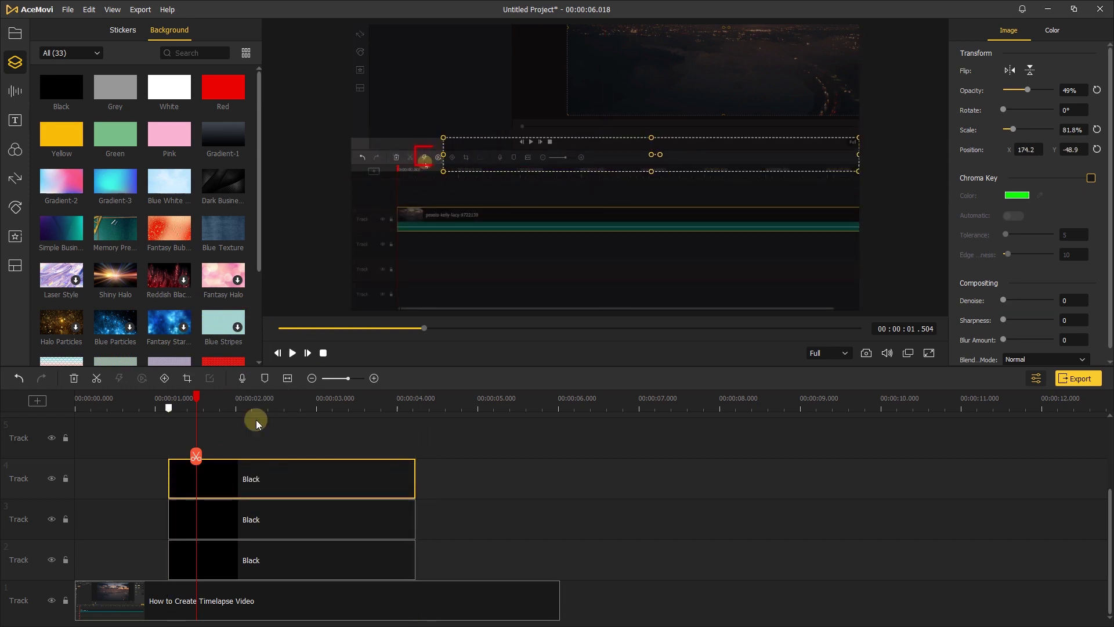
# Paste a fourth mask onto track 5, shrink it to a small left section, and play from the start
pyautogui.rightClick(159, 447)
pyautogui.click(256, 256)
pyautogui.moveTo(538, 153); pyautogui.dragTo(455, 154)
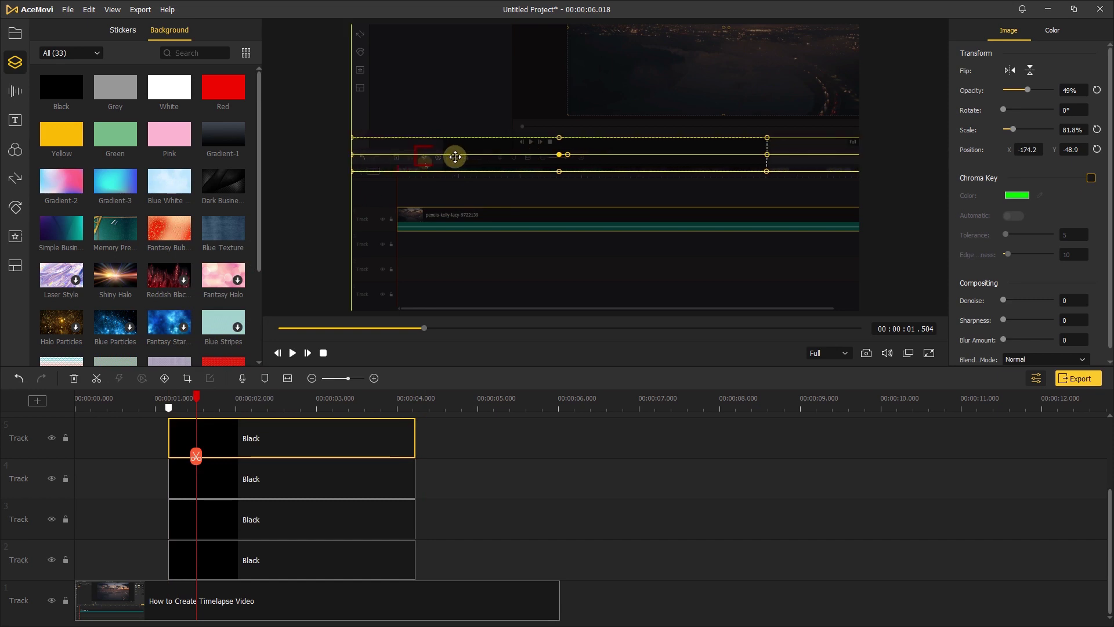
pyautogui.moveTo(769, 155); pyautogui.dragTo(405, 154)
pyautogui.moveTo(199, 400); pyautogui.dragTo(69, 400)
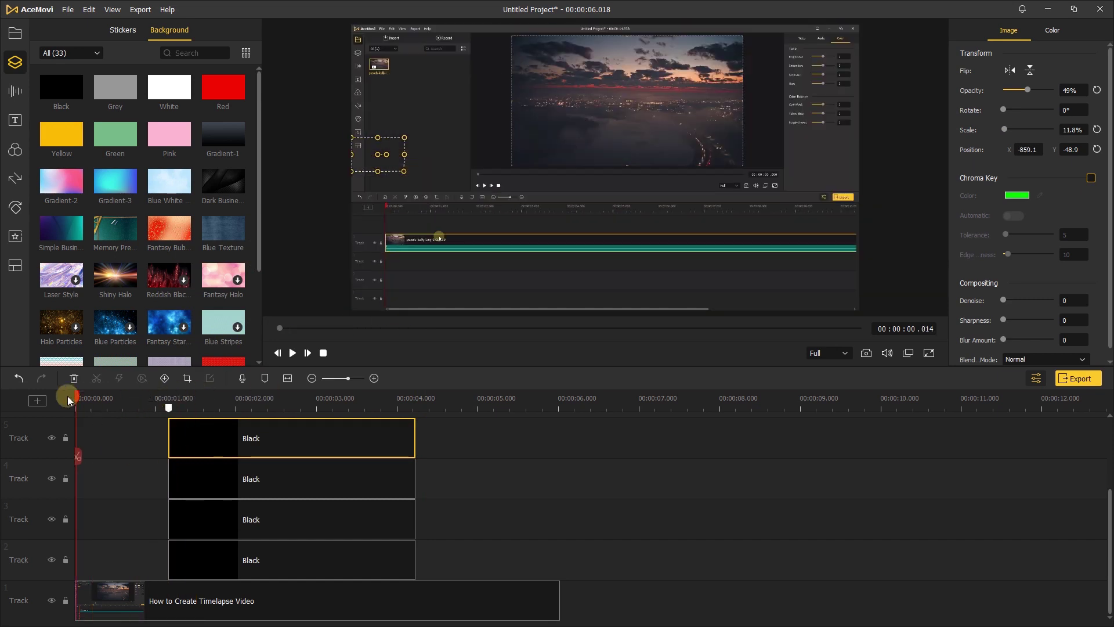
pyautogui.click(293, 353)
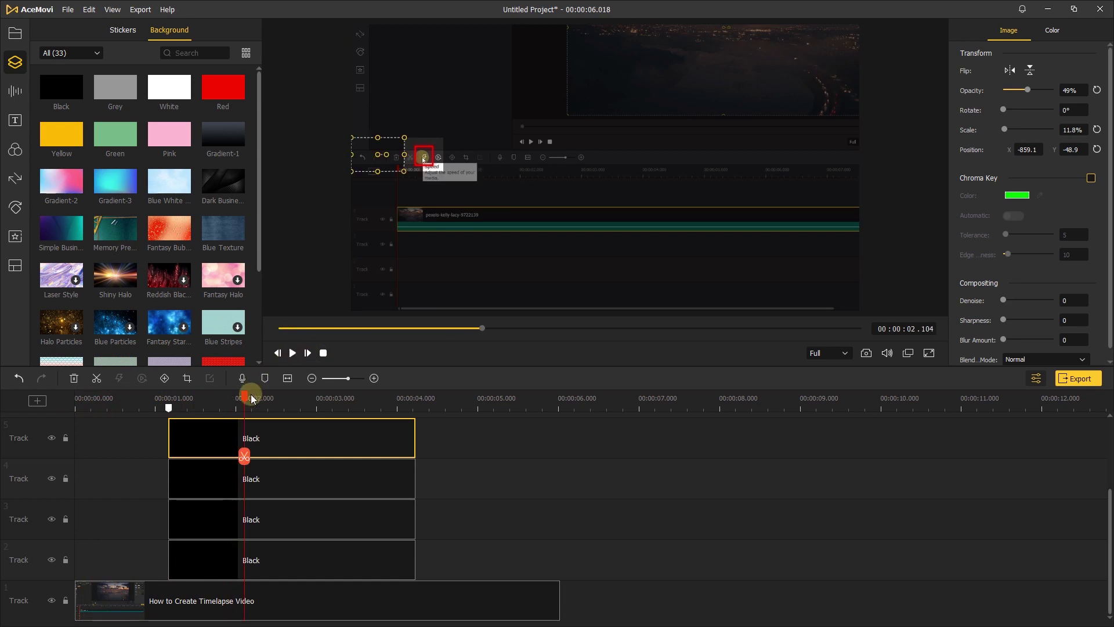
# Add Fade In and Fade Out motions to the black masks on tracks 2–5
pyautogui.moveTo(252, 399); pyautogui.dragTo(166, 405)
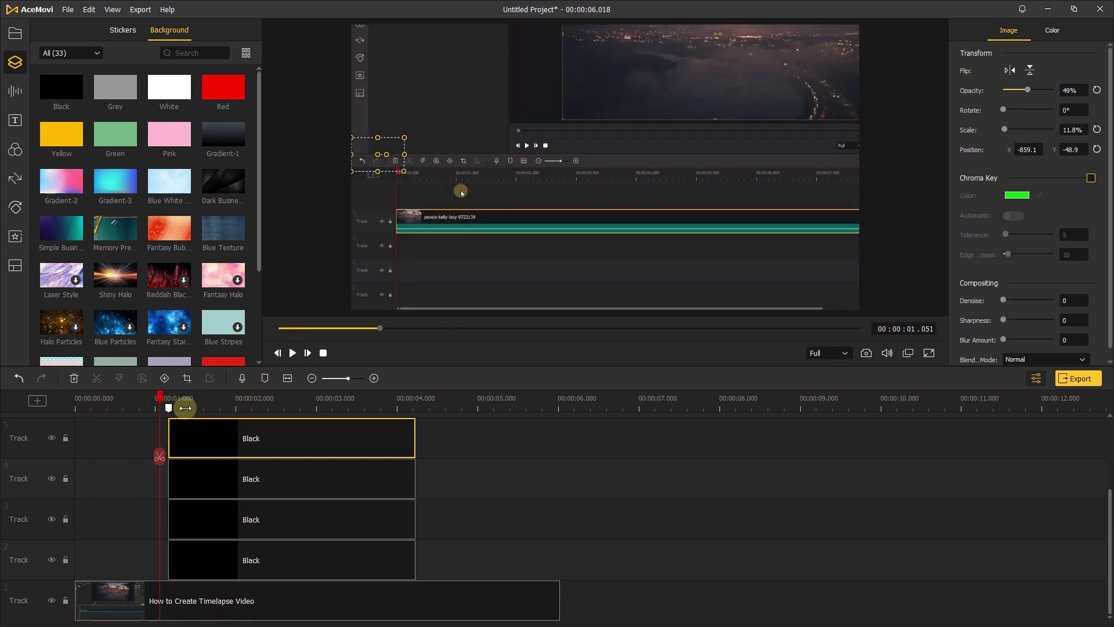
pyautogui.click(15, 207)
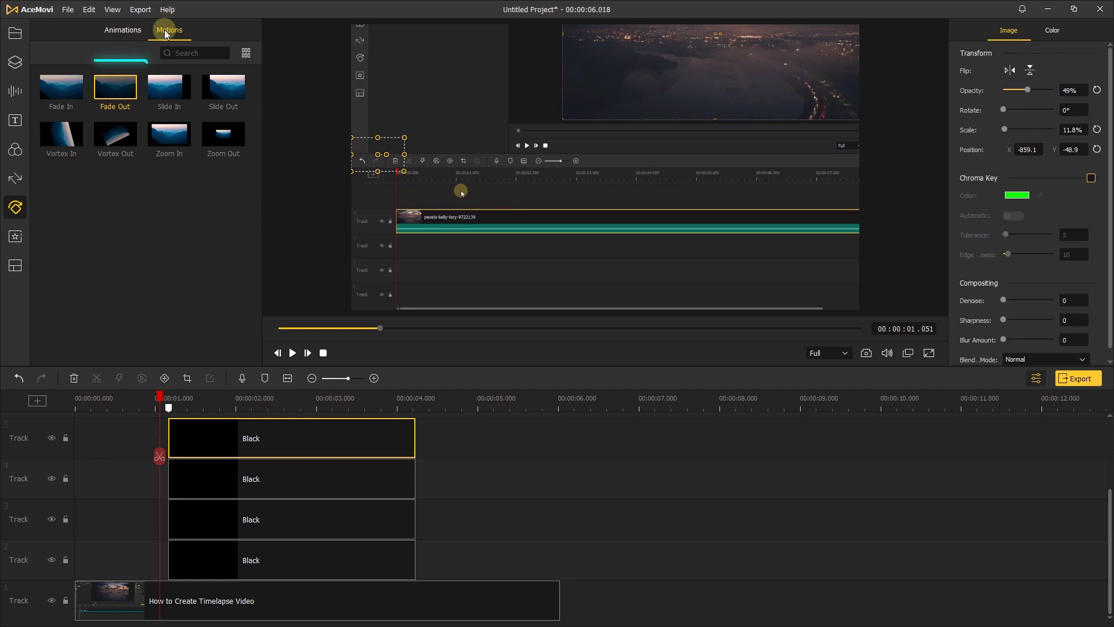
pyautogui.click(55, 97)
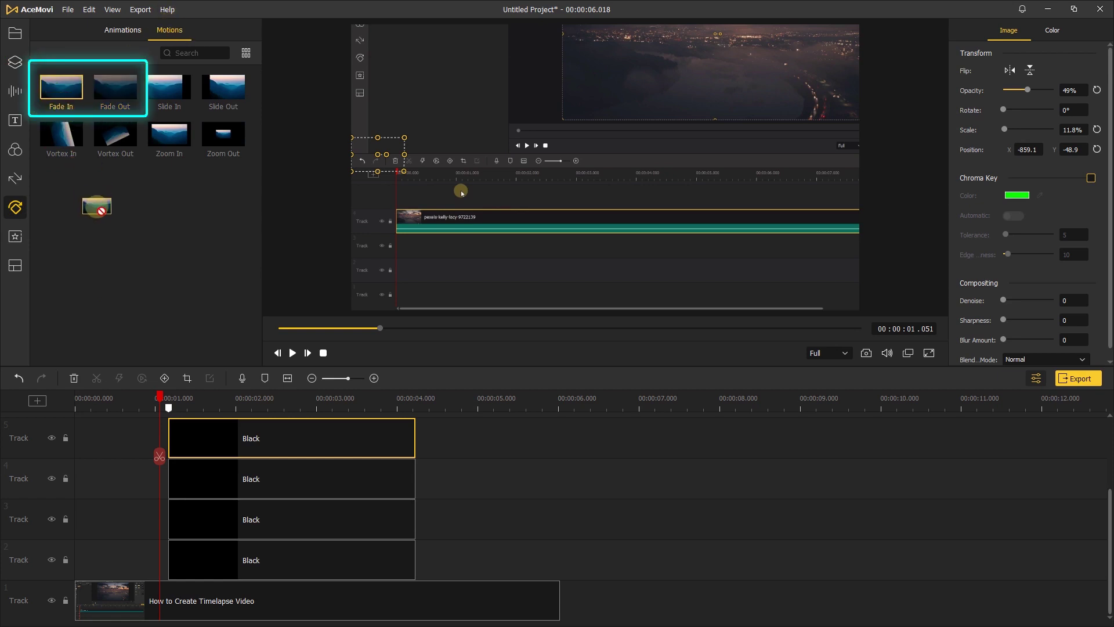
pyautogui.moveTo(56, 91); pyautogui.dragTo(347, 442)
pyautogui.moveTo(114, 91); pyautogui.dragTo(350, 525)
pyautogui.moveTo(166, 108); pyautogui.dragTo(350, 555)
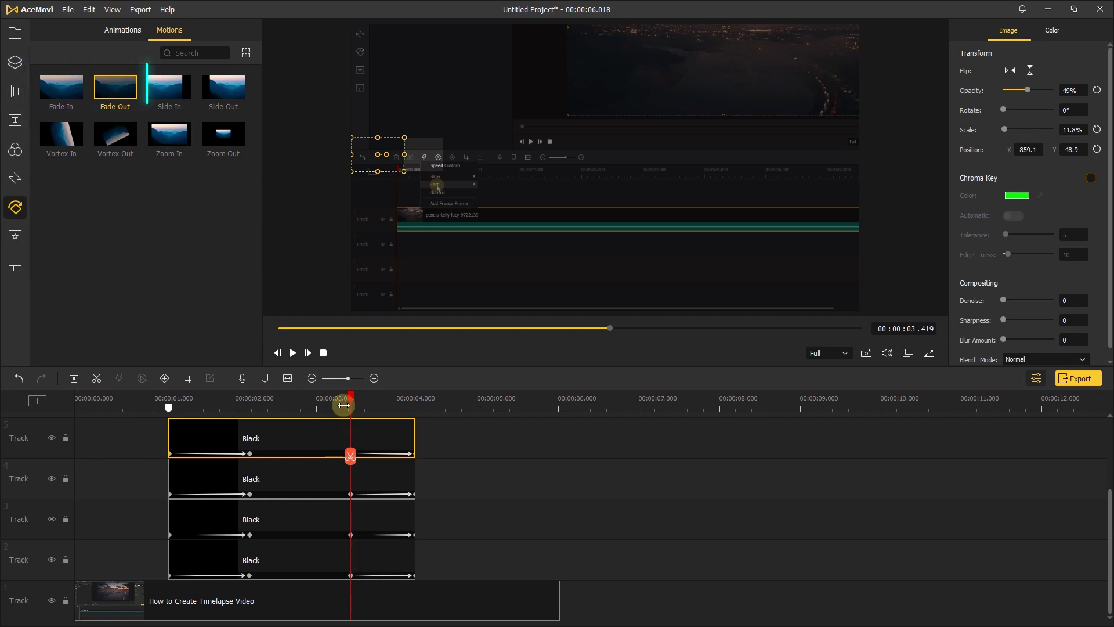
# Shorten the four mask fade-ins, then play from the start and stop at about 5 seconds
pyautogui.click(240, 455)
pyautogui.moveTo(242, 456); pyautogui.dragTo(241, 456)
pyautogui.moveTo(250, 494); pyautogui.dragTo(242, 495)
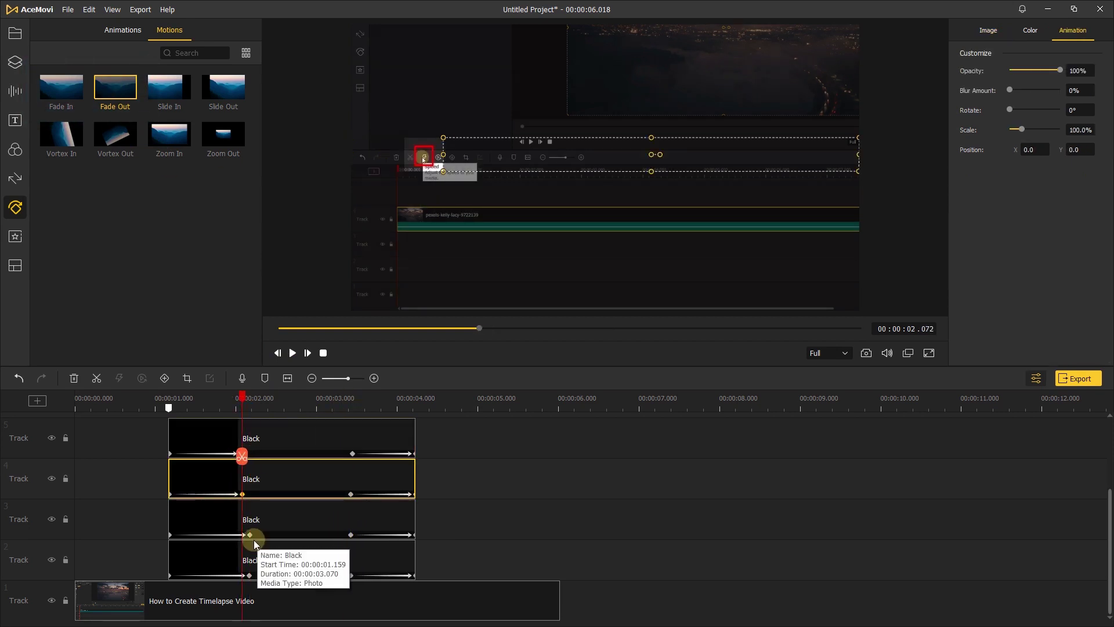
pyautogui.moveTo(250, 535); pyautogui.dragTo(243, 535)
pyautogui.moveTo(250, 576); pyautogui.dragTo(242, 575)
pyautogui.click(235, 454)
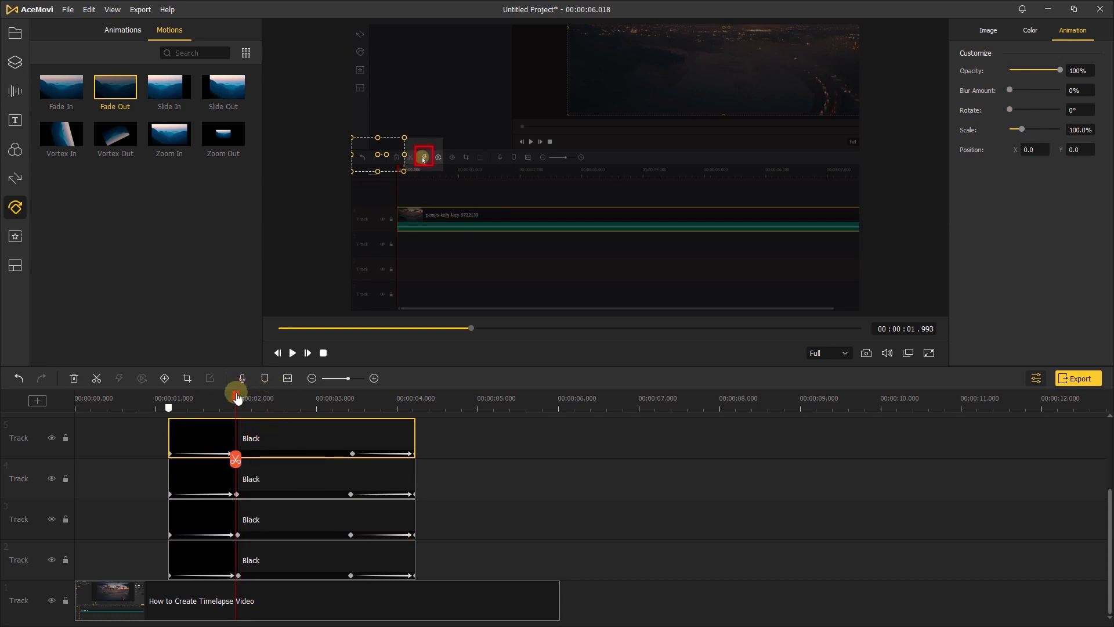
pyautogui.moveTo(236, 394); pyautogui.dragTo(40, 417)
pyautogui.click(292, 352)
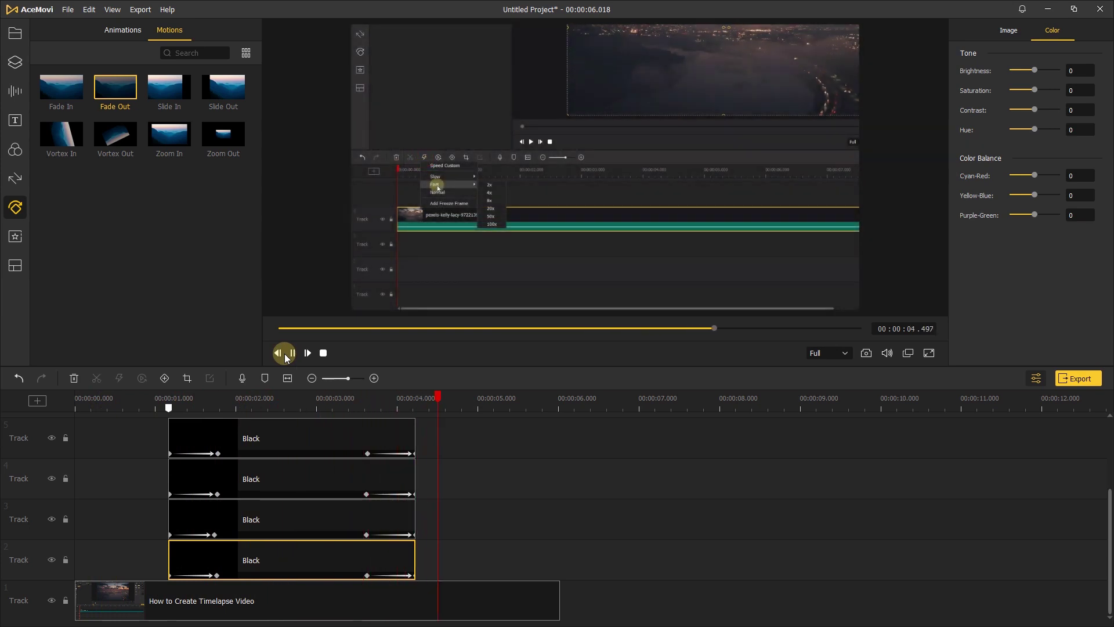
pyautogui.click(286, 358)
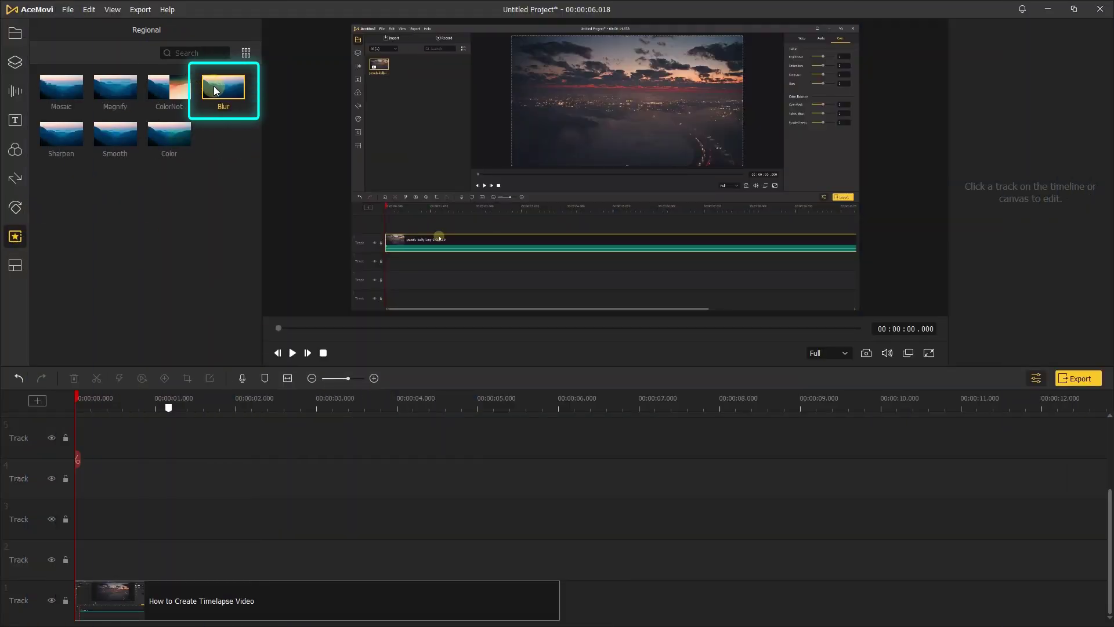
# Add a Regional Blur layer on track 2 and stretch its region across the full frame width
pyautogui.moveTo(215, 90); pyautogui.dragTo(169, 571)
pyautogui.click(181, 393)
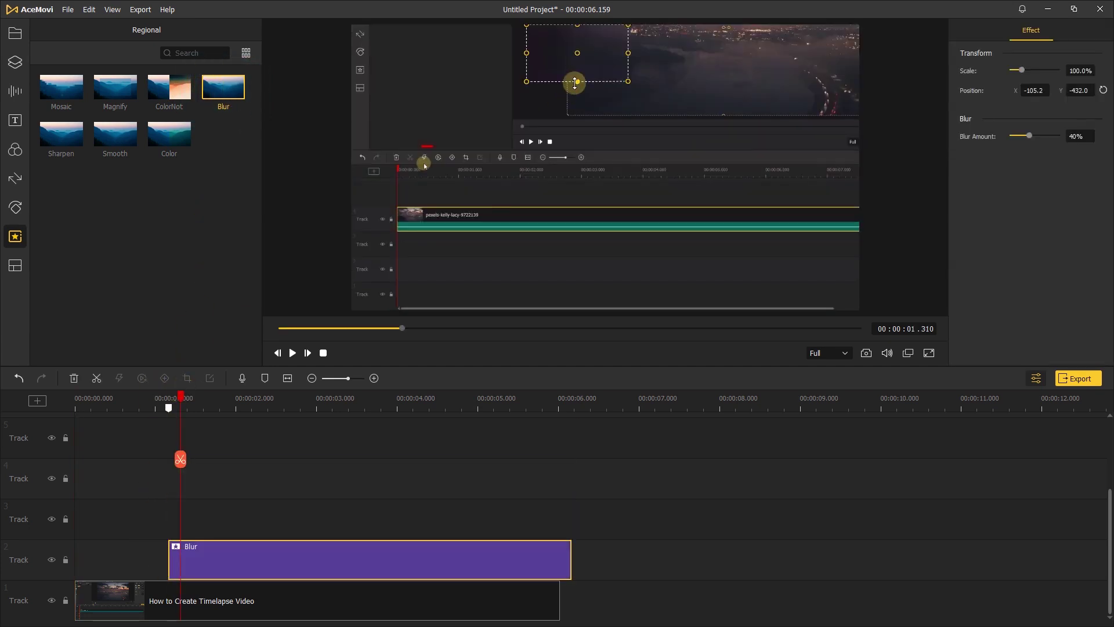
pyautogui.moveTo(575, 83); pyautogui.dragTo(571, 126)
pyautogui.moveTo(629, 76); pyautogui.dragTo(858, 79)
pyautogui.moveTo(526, 75); pyautogui.dragTo(352, 76)
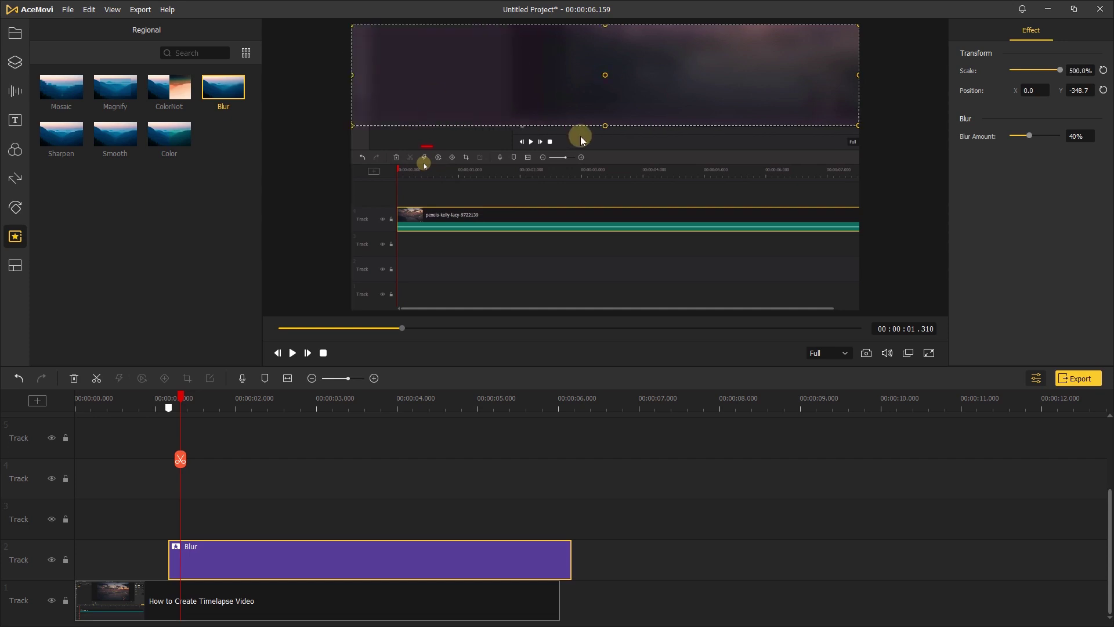
pyautogui.moveTo(605, 125); pyautogui.dragTo(606, 137)
# Paste an aligned copy of the blur onto track 3 and move its region lower in the frame
pyautogui.moveTo(180, 397); pyautogui.dragTo(247, 399)
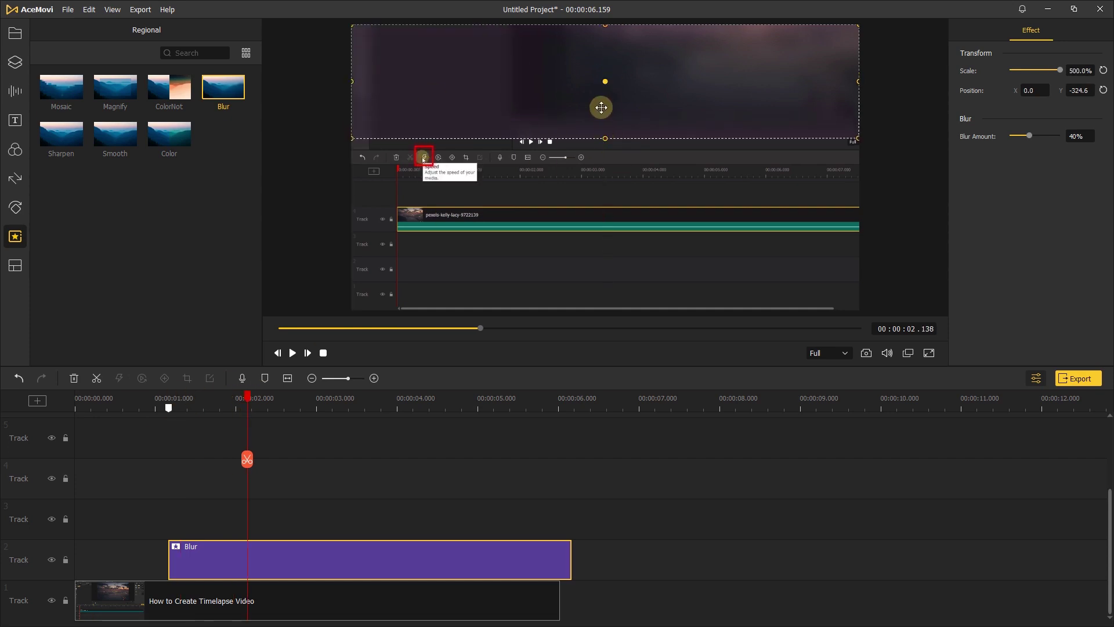
pyautogui.rightClick(196, 518)
pyautogui.click(213, 329)
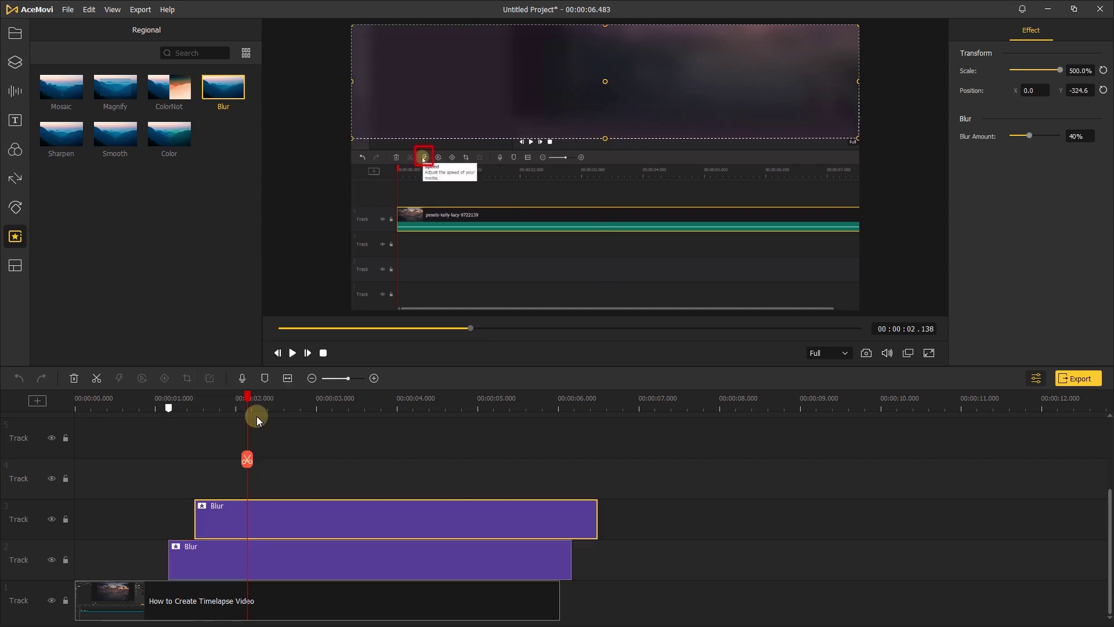
pyautogui.moveTo(281, 522); pyautogui.dragTo(254, 524)
pyautogui.moveTo(612, 129); pyautogui.dragTo(603, 215)
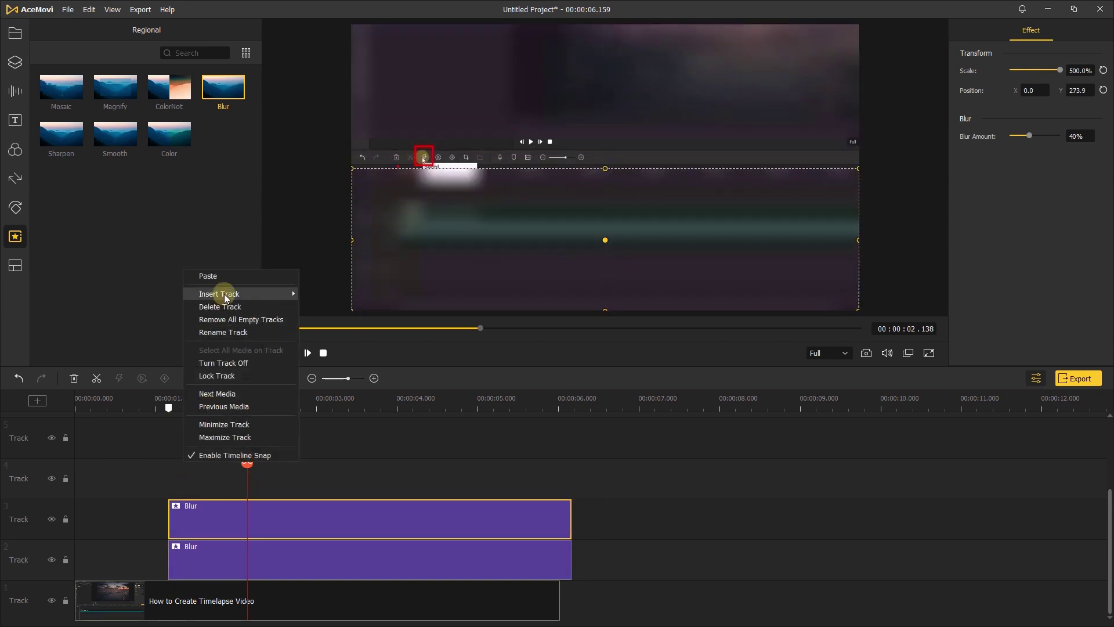
# Paste a third blur onto track 4, move it down, narrow it from the left, and align it
pyautogui.click(216, 277)
pyautogui.moveTo(639, 81); pyautogui.dragTo(639, 109)
pyautogui.moveTo(609, 53); pyautogui.dragTo(613, 141)
pyautogui.moveTo(353, 152); pyautogui.dragTo(446, 153)
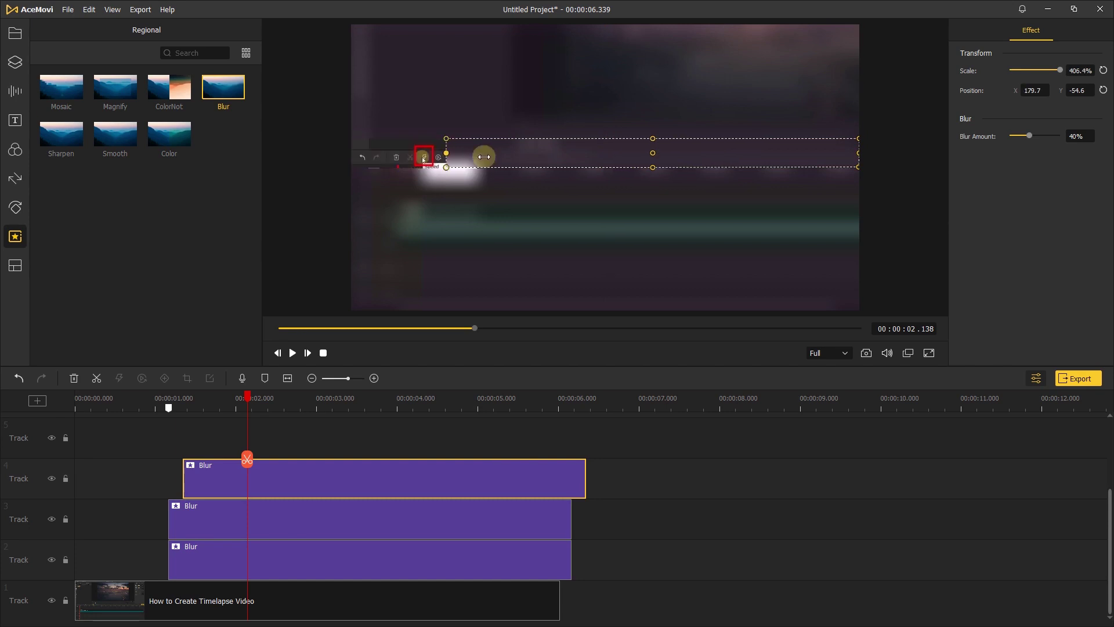
pyautogui.moveTo(207, 472); pyautogui.dragTo(191, 470)
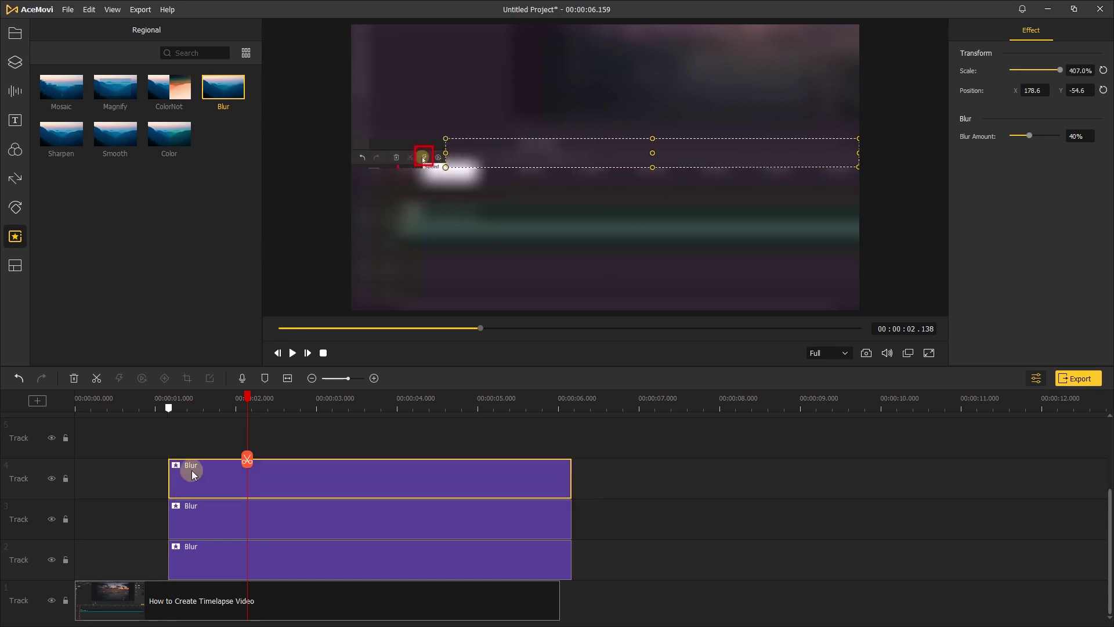
# Paste a fourth blur onto track 5, shrink it from the right, align it, and play from the start
pyautogui.rightClick(197, 443)
pyautogui.click(221, 260)
pyautogui.moveTo(624, 151); pyautogui.dragTo(532, 148)
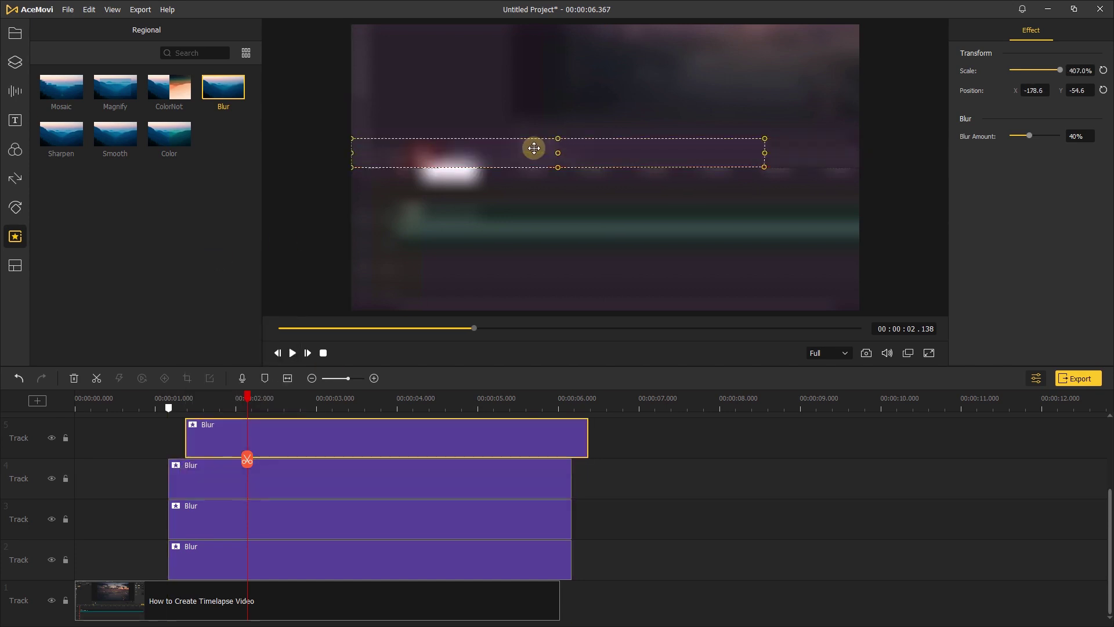
pyautogui.moveTo(764, 153); pyautogui.dragTo(408, 157)
pyautogui.moveTo(510, 443); pyautogui.dragTo(494, 441)
pyautogui.moveTo(652, 450); pyautogui.dragTo(325, 534)
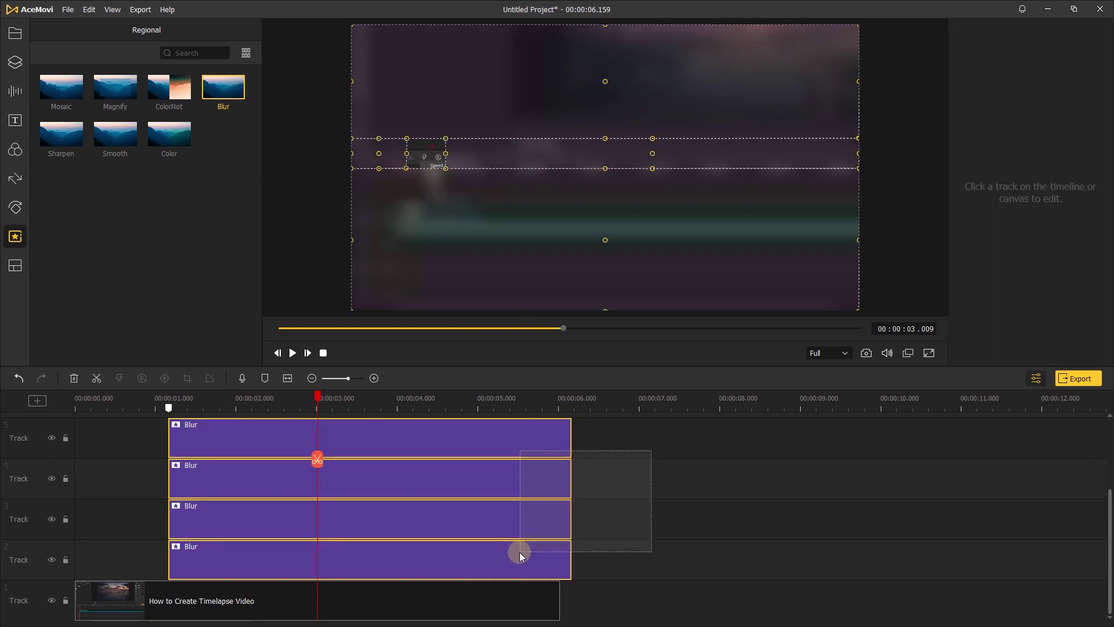
pyautogui.moveTo(317, 411); pyautogui.dragTo(44, 415)
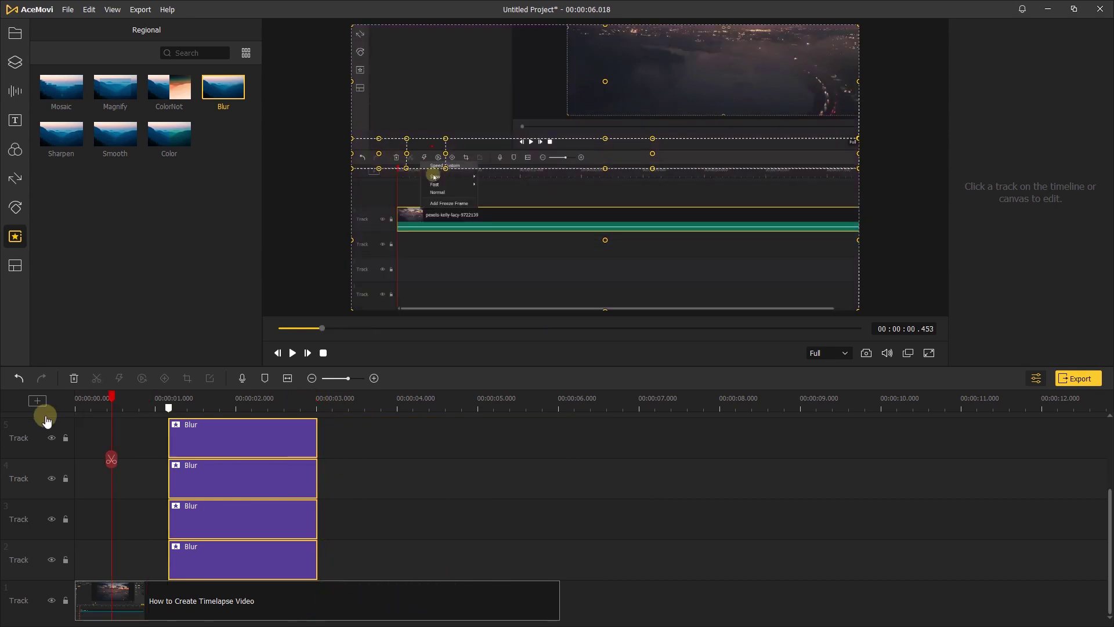
pyautogui.click(293, 353)
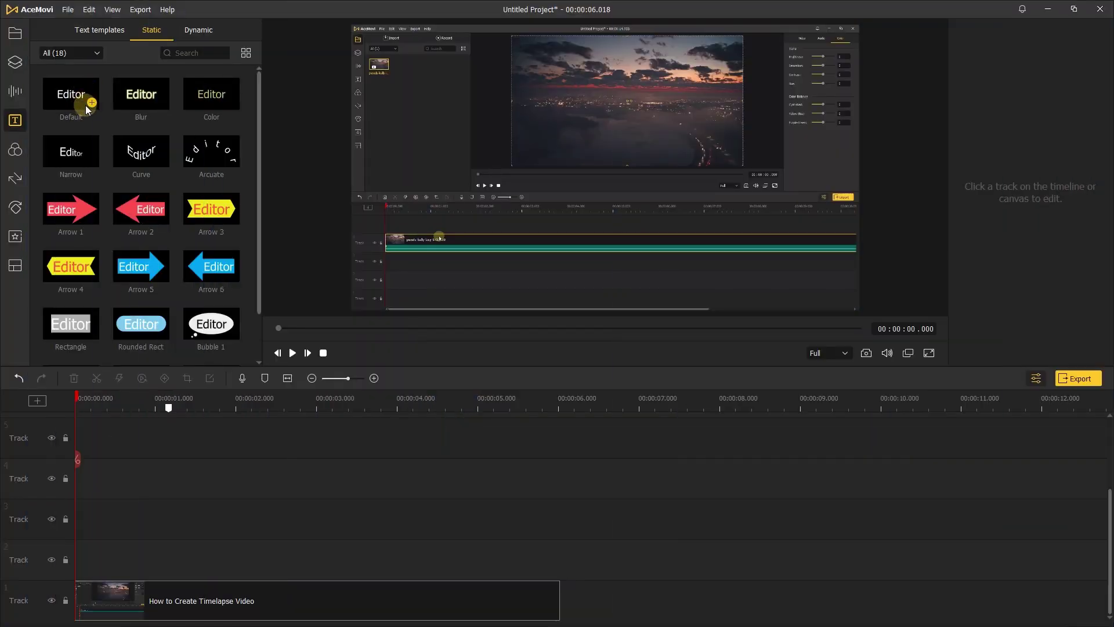
# Add a Default text title starting near 1 s, placed low in the frame, at font size 30
pyautogui.click(91, 104)
pyautogui.moveTo(145, 565); pyautogui.dragTo(232, 536)
pyautogui.click(172, 400)
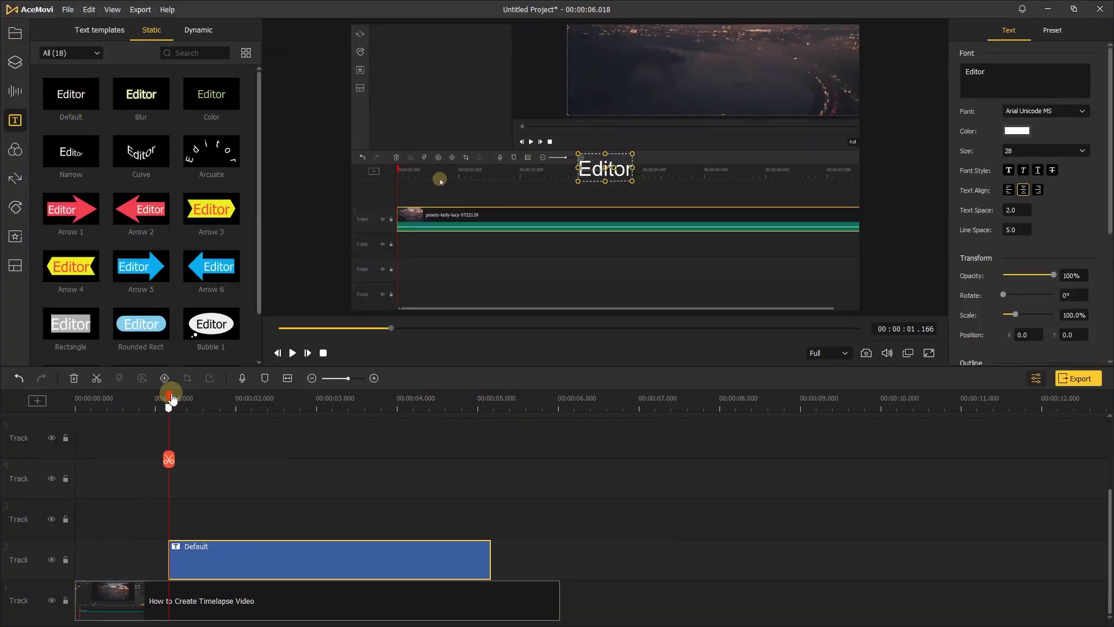
pyautogui.moveTo(601, 168); pyautogui.dragTo(605, 277)
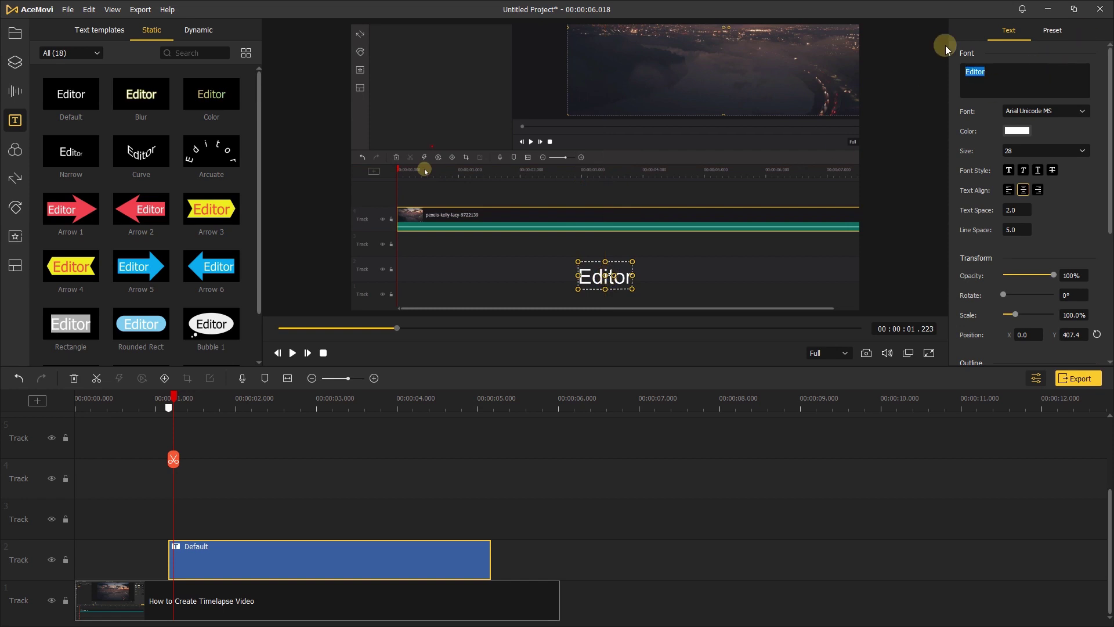
pyautogui.moveTo(1013, 154); pyautogui.dragTo(995, 157)
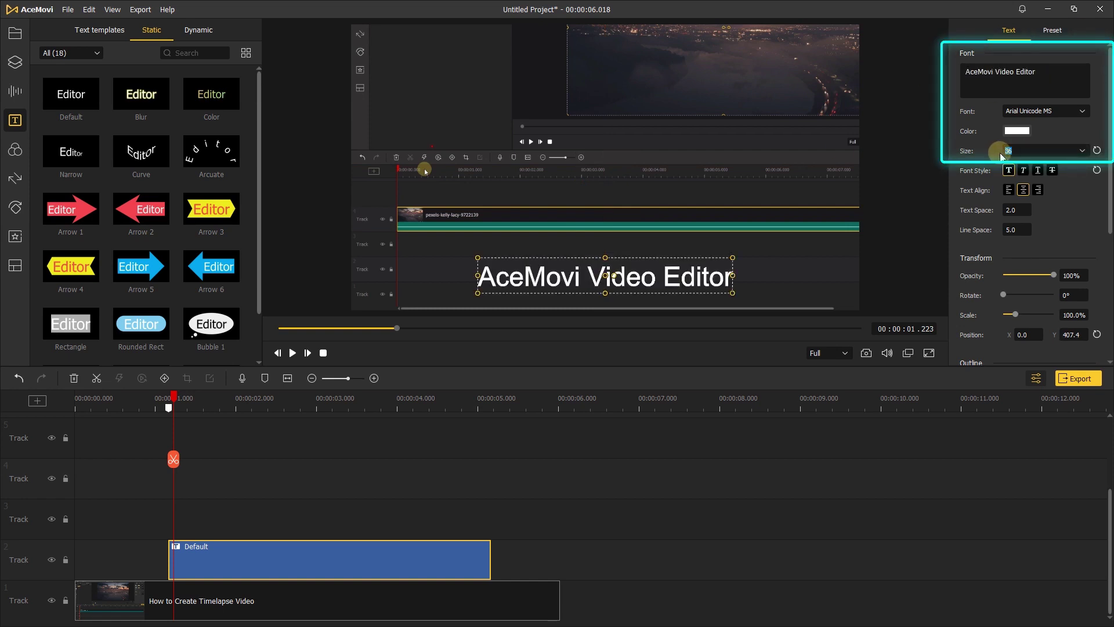
pyautogui.write('30')
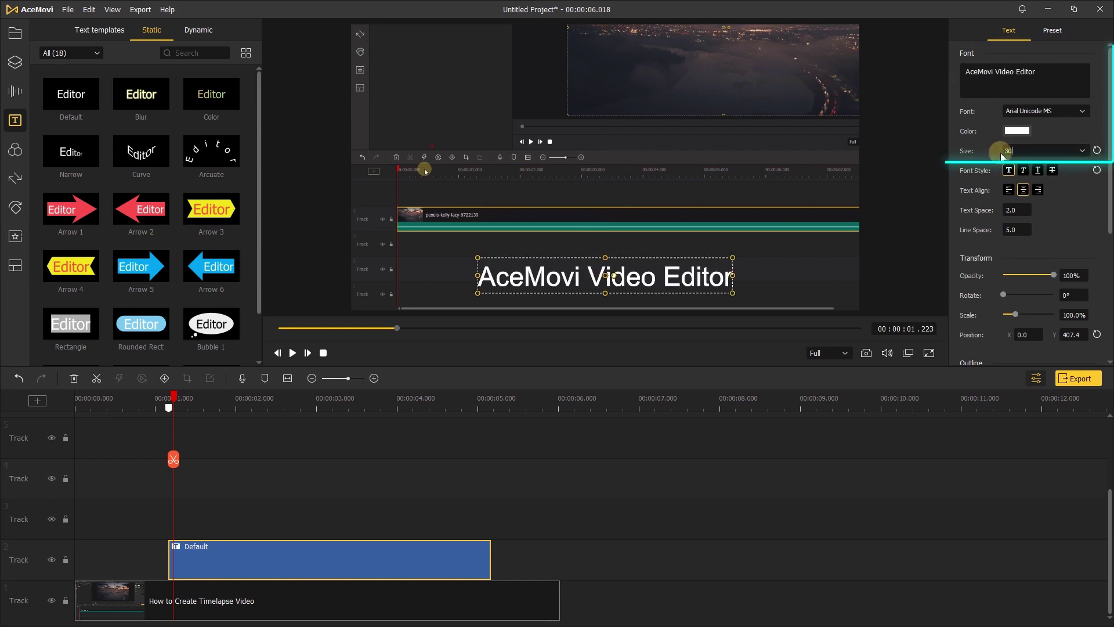
pyautogui.moveTo(574, 281); pyautogui.dragTo(598, 276)
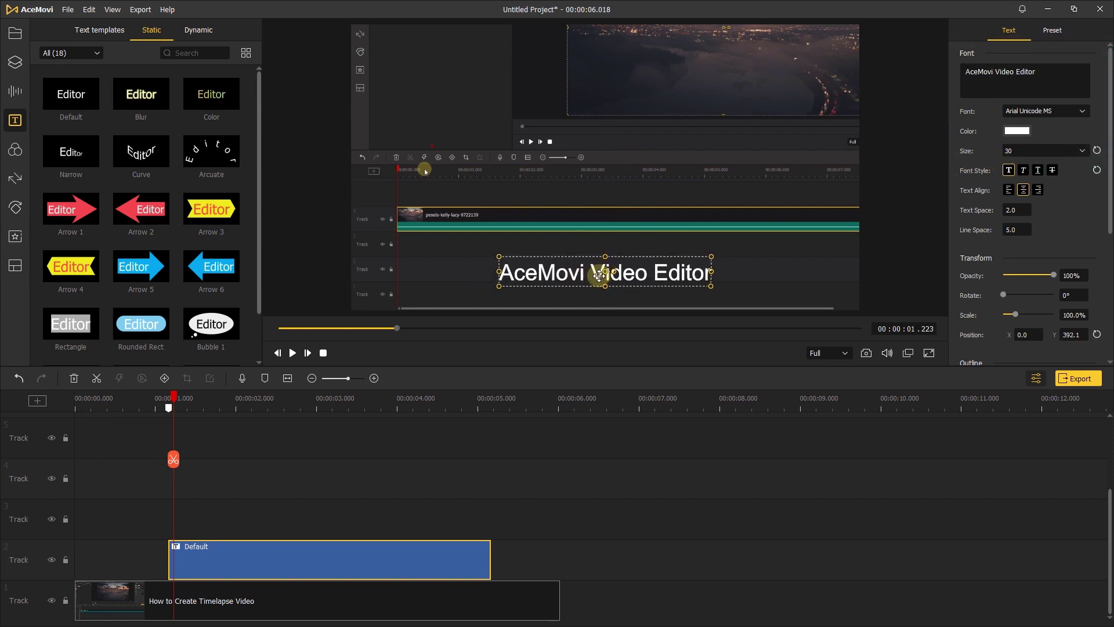
# Put a Red background beneath the title, lock the text track, and fit the red box around the title
pyautogui.click(199, 433)
pyautogui.click(15, 60)
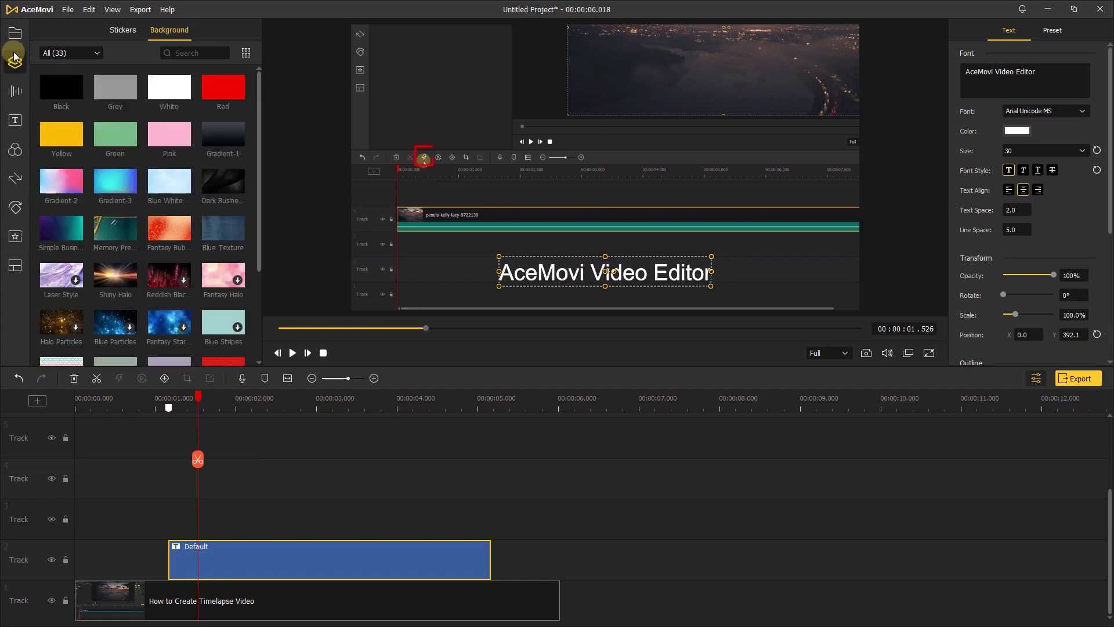
pyautogui.moveTo(243, 561)
pyautogui.mouseDown()
pyautogui.moveTo(241, 520)
pyautogui.moveTo(231, 554)
pyautogui.mouseUp()
pyautogui.click(238, 93)
pyautogui.click(65, 519)
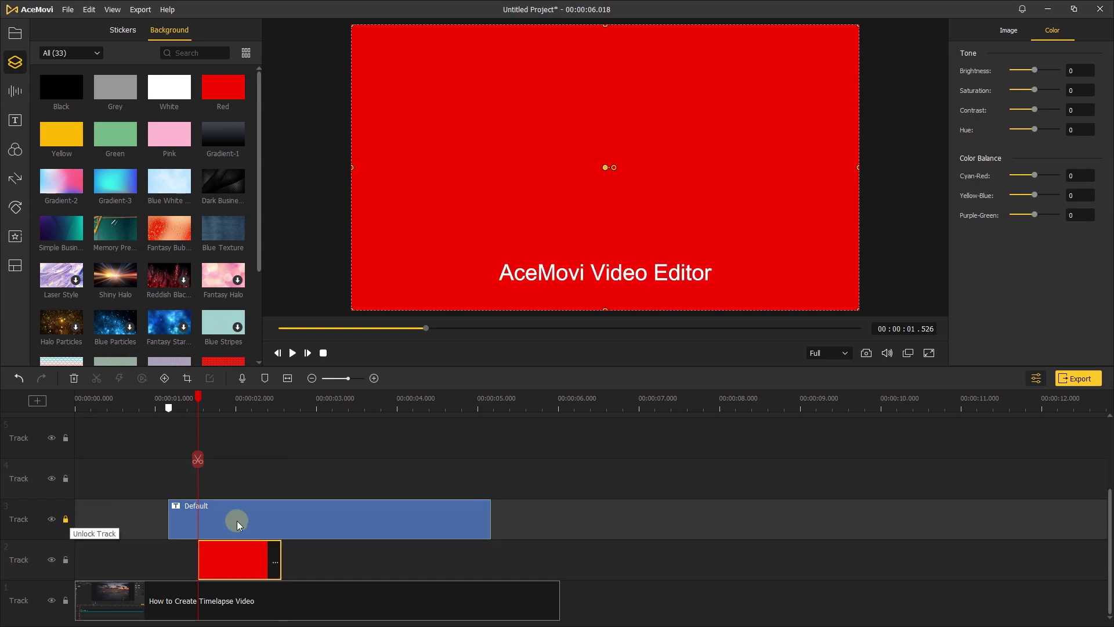
pyautogui.click(246, 554)
pyautogui.moveTo(606, 25); pyautogui.dragTo(606, 284)
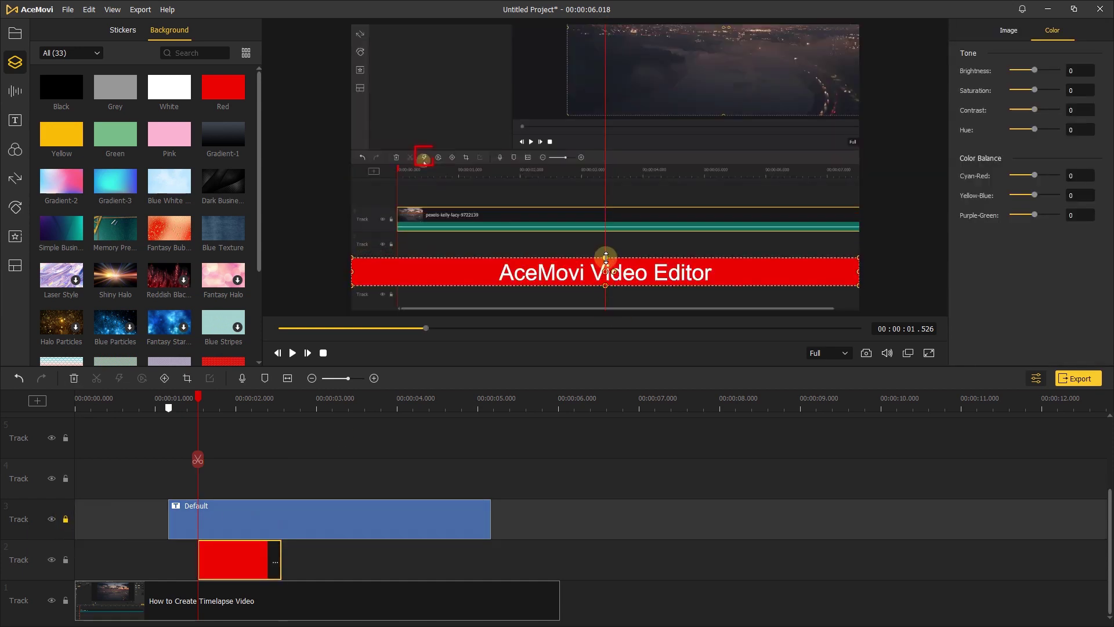
pyautogui.moveTo(858, 271); pyautogui.dragTo(717, 271)
pyautogui.moveTo(353, 271); pyautogui.dragTo(494, 285)
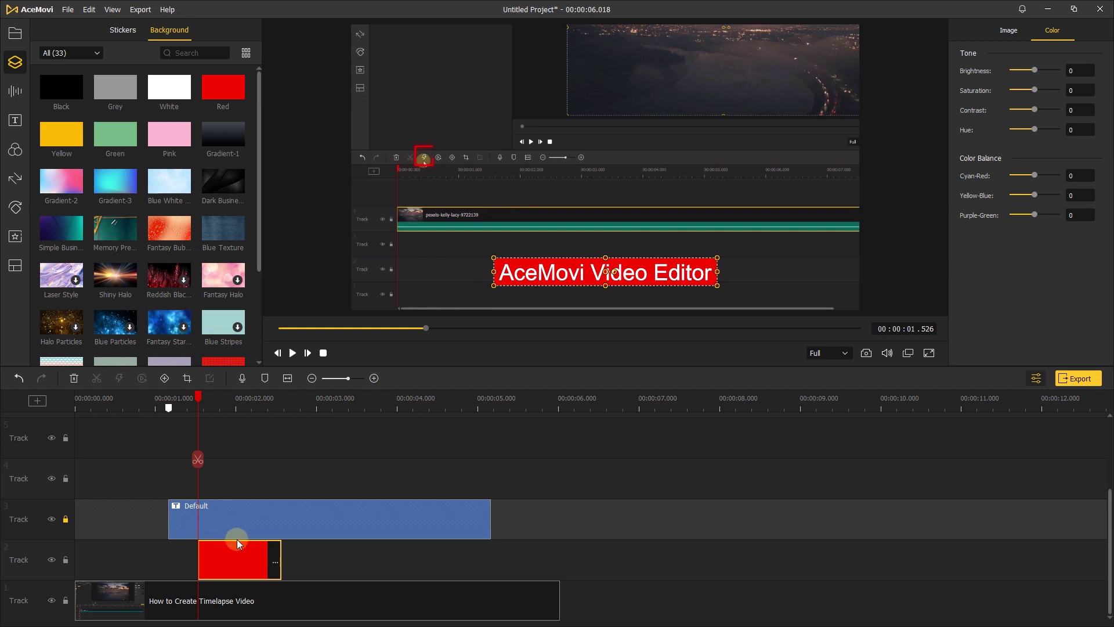
pyautogui.moveTo(281, 555); pyautogui.dragTo(439, 556)
# Add Fade In and Fade Out to the red clip, adjust their lengths, and play from the start
pyautogui.click(16, 210)
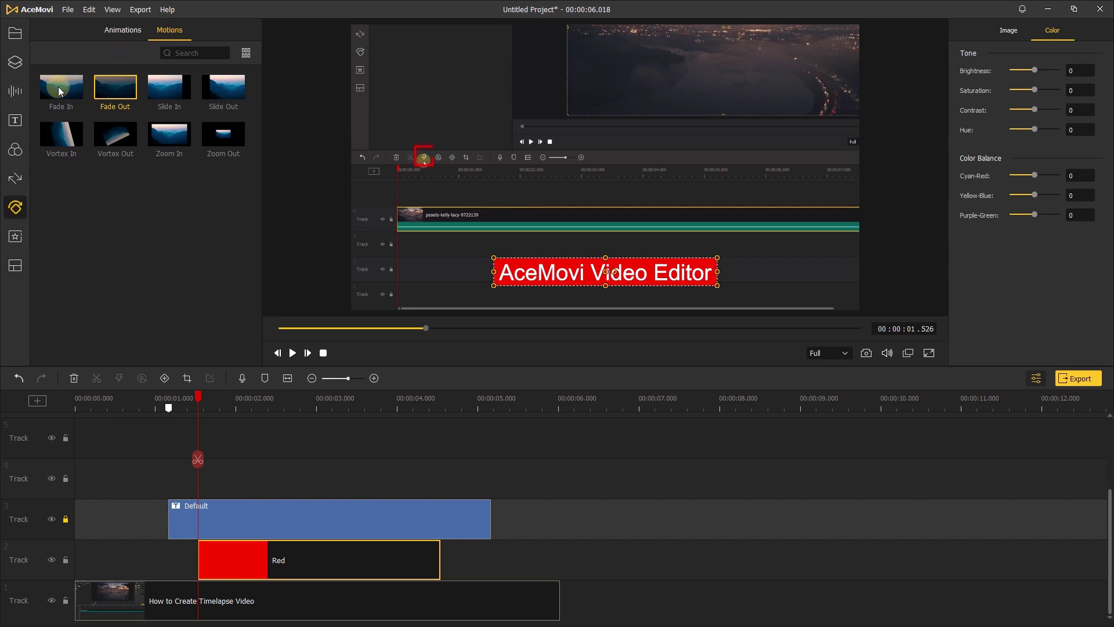
pyautogui.moveTo(58, 90); pyautogui.dragTo(199, 557)
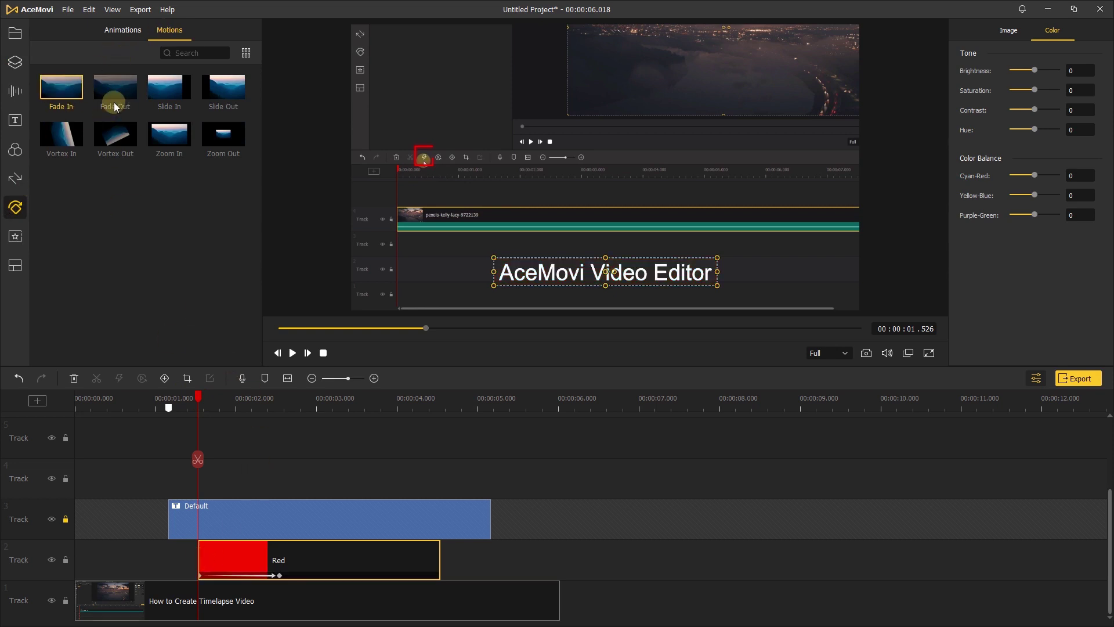
pyautogui.moveTo(114, 107); pyautogui.dragTo(374, 560)
pyautogui.moveTo(279, 575); pyautogui.dragTo(251, 575)
pyautogui.moveTo(373, 575); pyautogui.dragTo(396, 575)
pyautogui.moveTo(251, 575); pyautogui.dragTo(243, 574)
pyautogui.moveTo(243, 396); pyautogui.dragTo(31, 422)
pyautogui.click(293, 353)
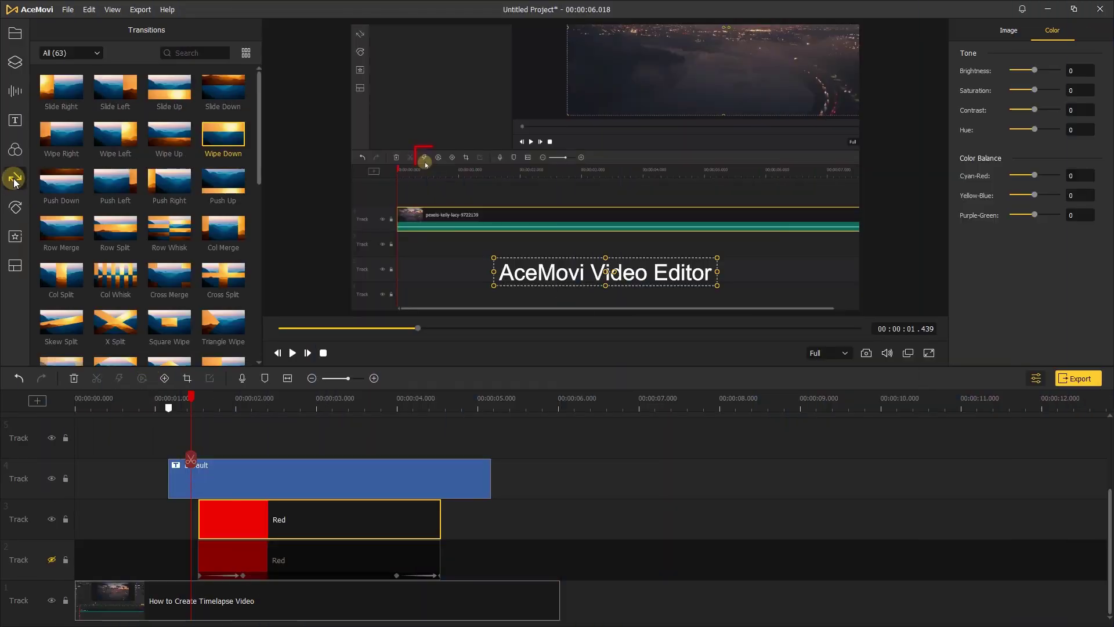
# Give the track 3 red clip Slide Down and Wipe Down transitions, lengthening the clip to 3.401 s
pyautogui.click(214, 88)
pyautogui.moveTo(214, 88); pyautogui.dragTo(358, 520)
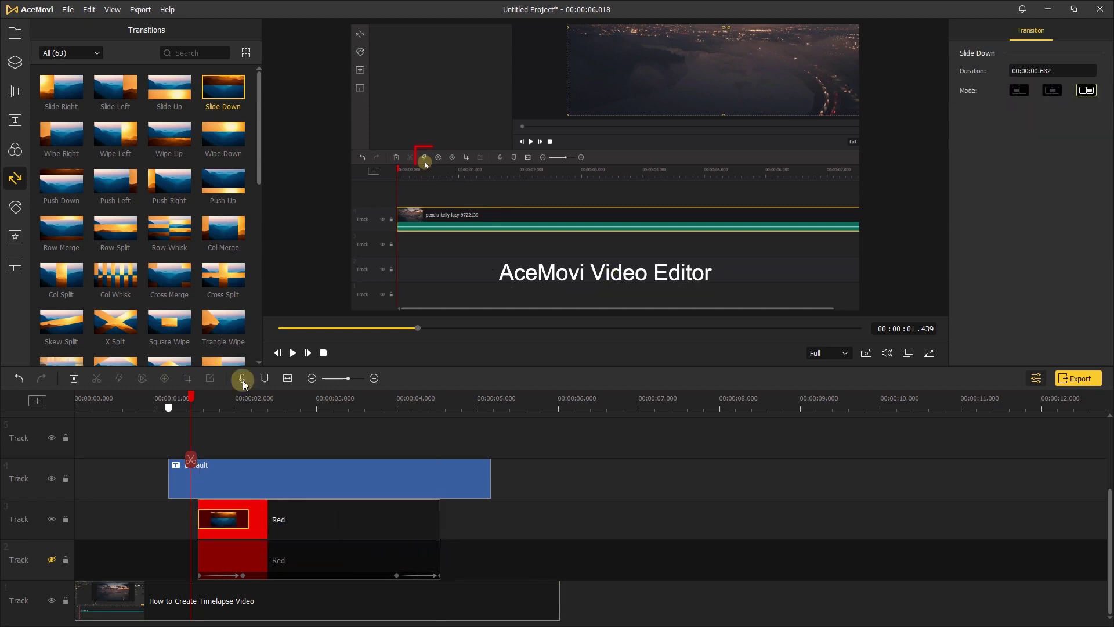
pyautogui.click(313, 517)
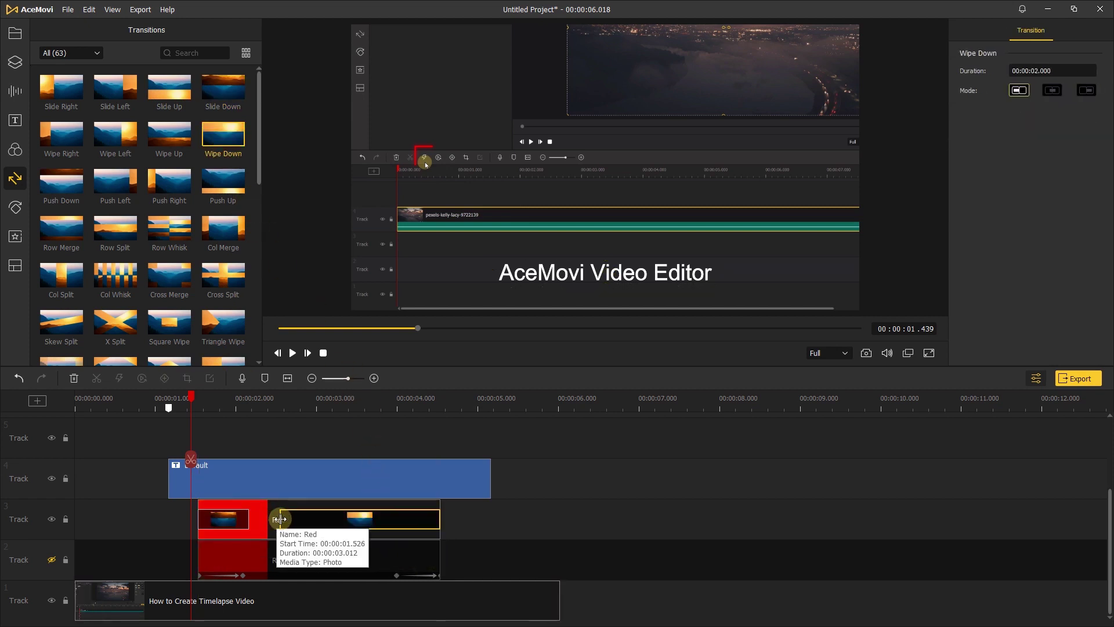
pyautogui.moveTo(281, 518); pyautogui.dragTo(366, 521)
pyautogui.moveTo(440, 533); pyautogui.dragTo(490, 534)
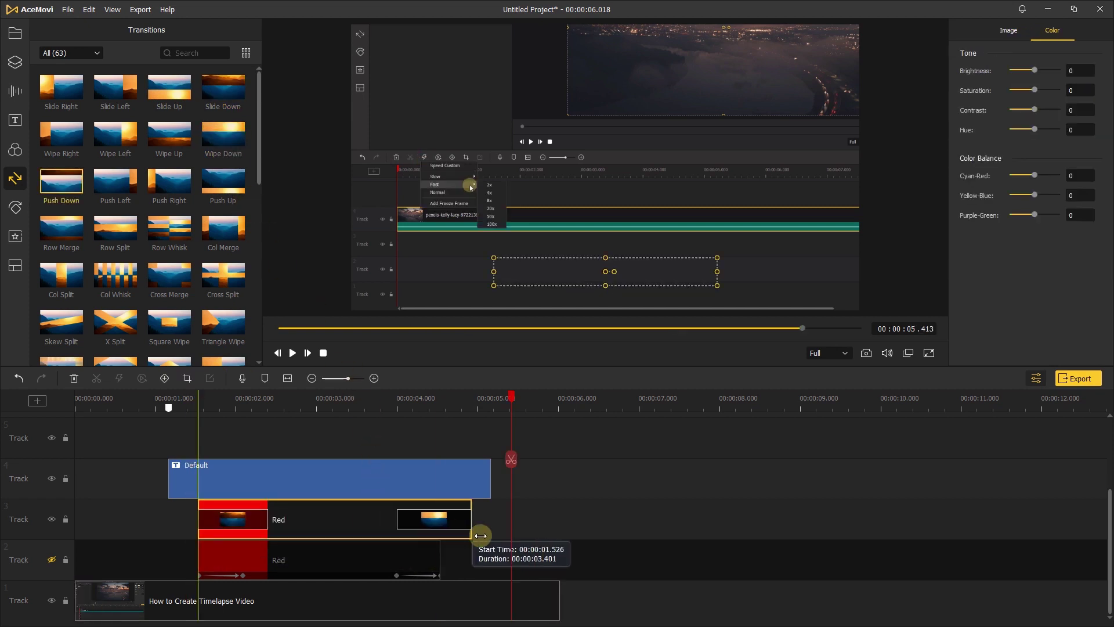
pyautogui.moveTo(416, 518); pyautogui.dragTo(378, 515)
pyautogui.moveTo(378, 515); pyautogui.dragTo(371, 515)
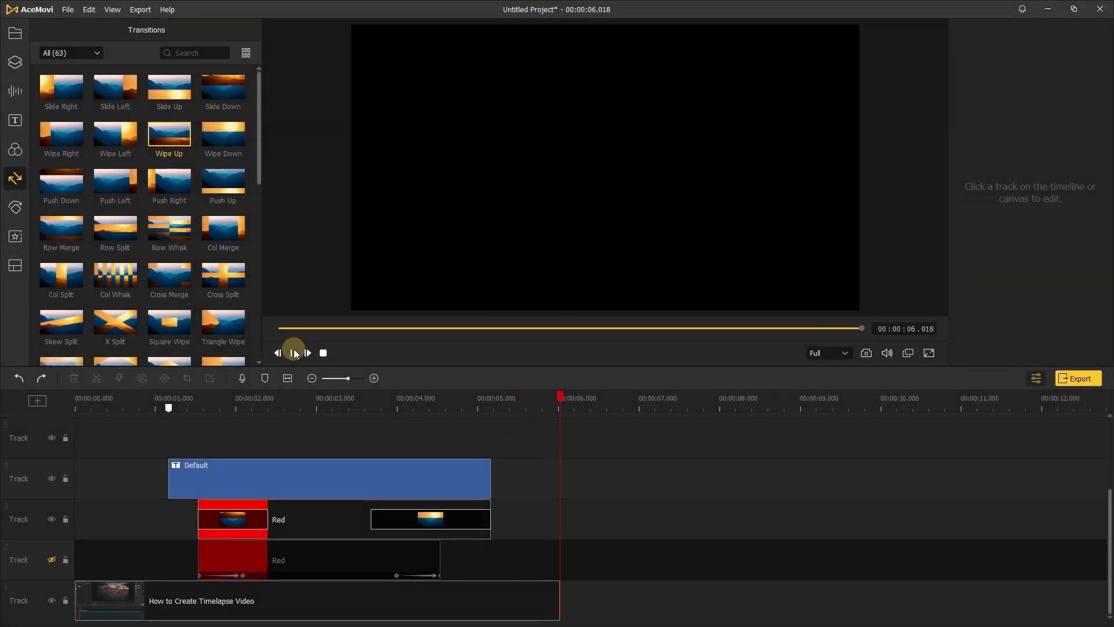
# Add a Fade In with its keyframe near 2.4 s and a Fade Out to the track 3 red clip, then play
pyautogui.click(295, 354)
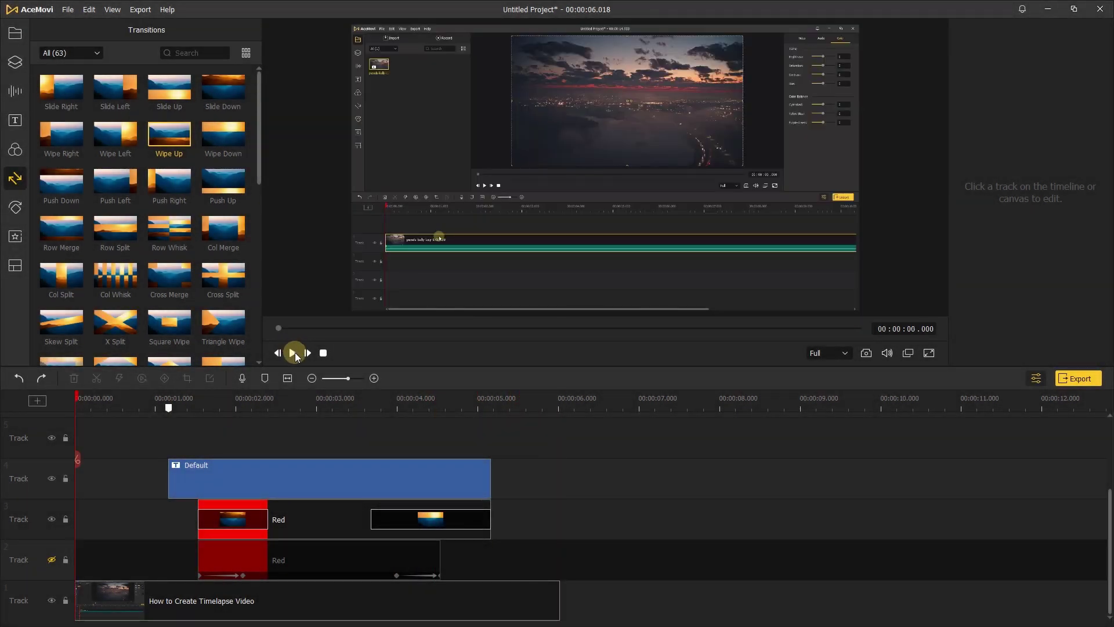
pyautogui.click(15, 207)
pyautogui.click(86, 100)
pyautogui.moveTo(65, 80); pyautogui.dragTo(198, 534)
pyautogui.moveTo(279, 535); pyautogui.dragTo(267, 535)
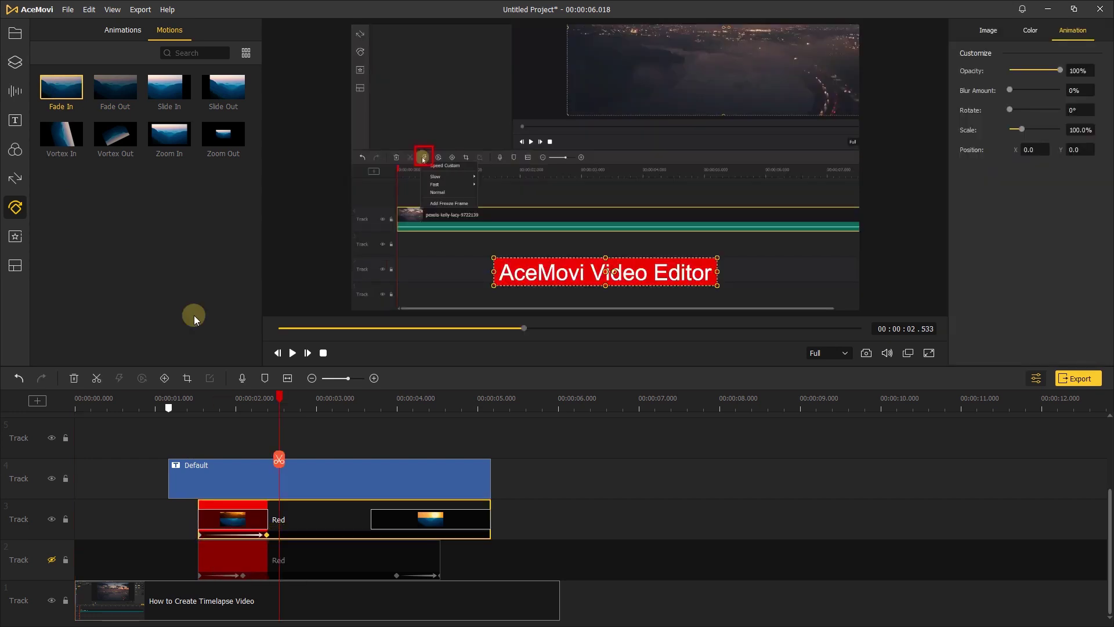
pyautogui.moveTo(115, 88); pyautogui.dragTo(418, 534)
pyautogui.click(292, 352)
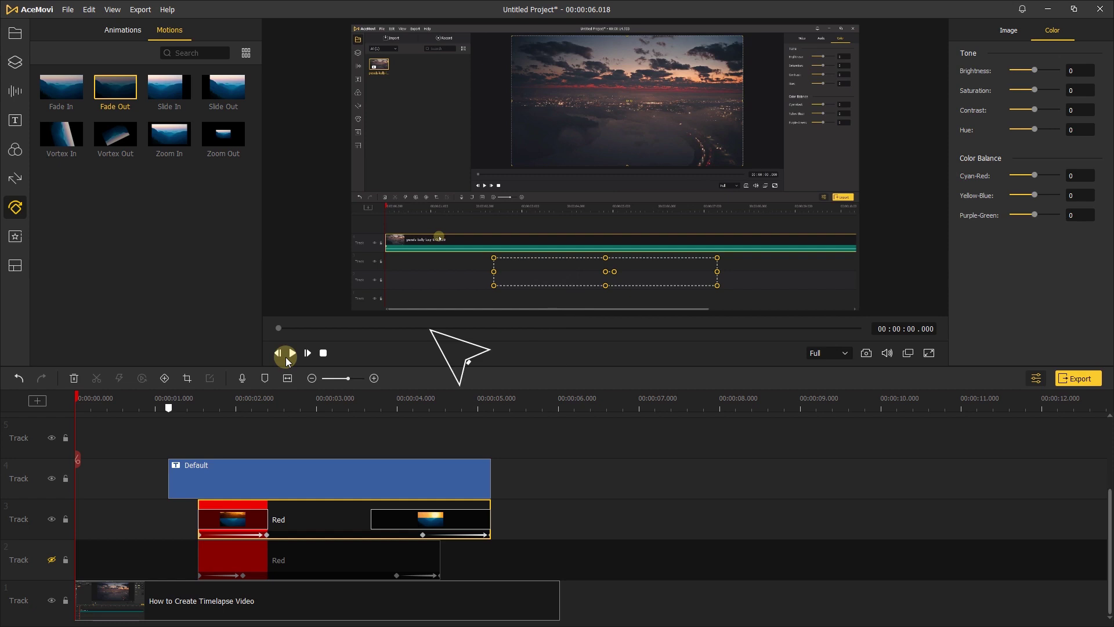
pyautogui.click(504, 436)
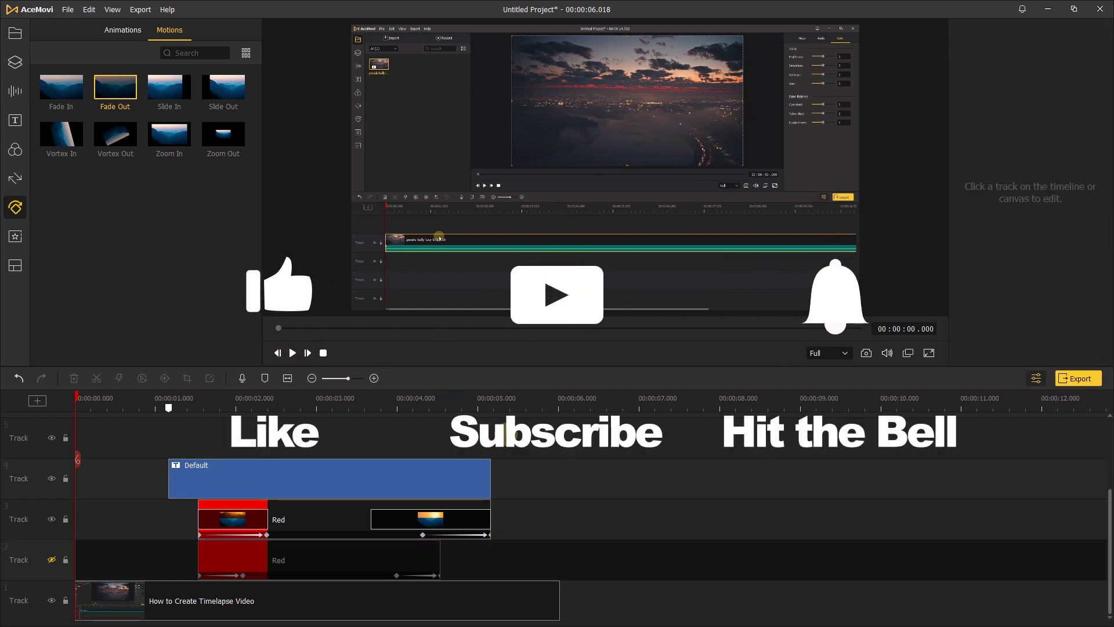